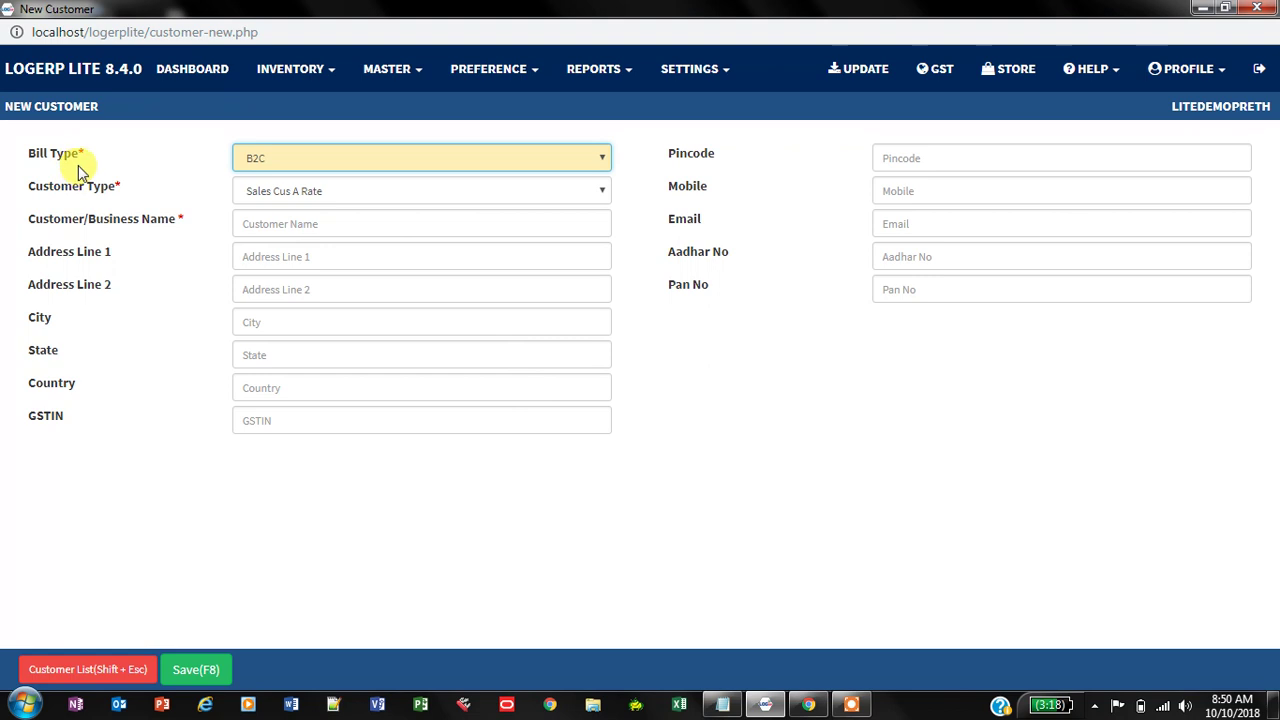
Step: Set the bill type to B2C and keep Sales Cus A Rate as the customer type
{"action": "left_click", "coordinate": [604, 158]}
{"action": "left_click", "coordinate": [604, 158]}
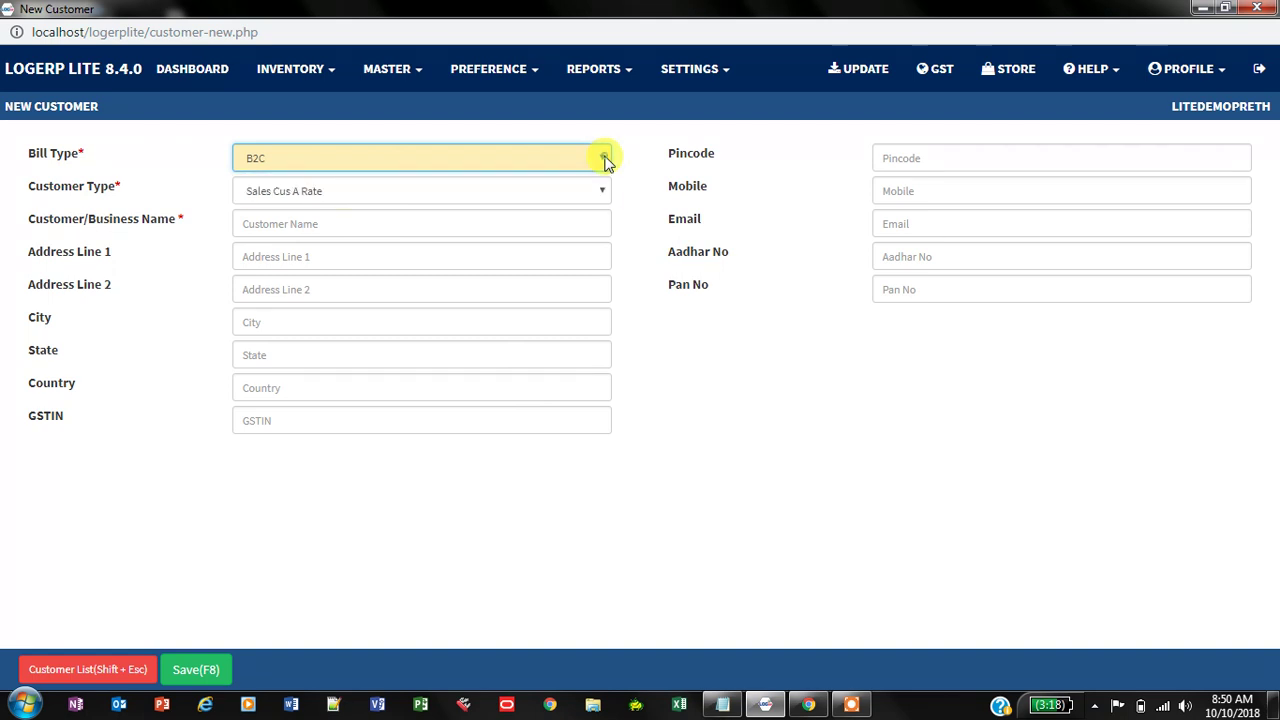
{"action": "left_click", "coordinate": [603, 158]}
{"action": "left_click", "coordinate": [461, 181]}
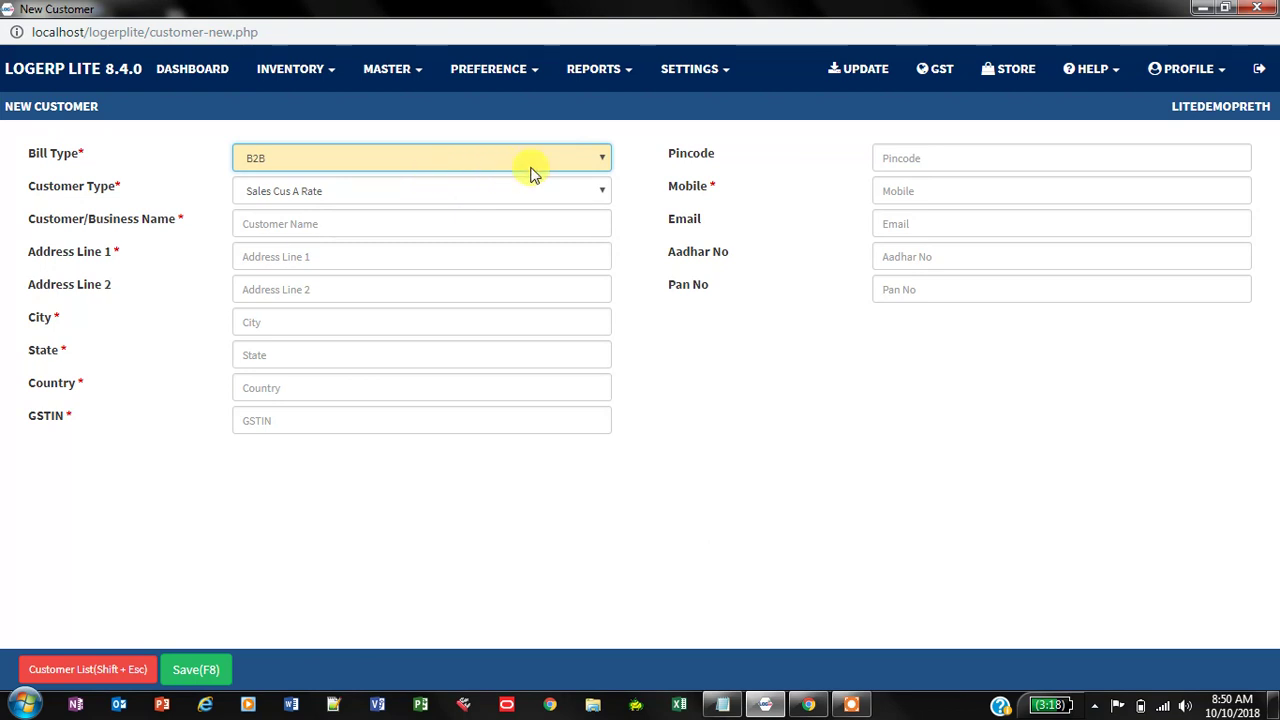
{"action": "left_click", "coordinate": [603, 160]}
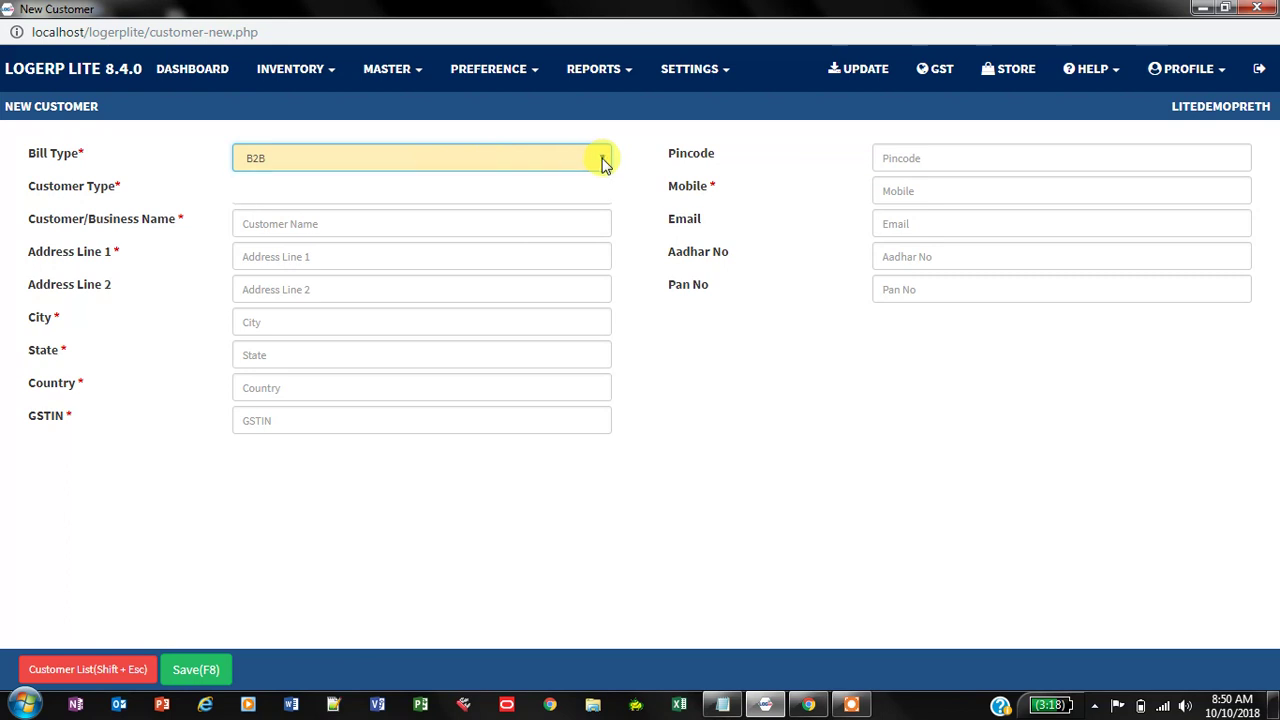
{"action": "left_click", "coordinate": [583, 196]}
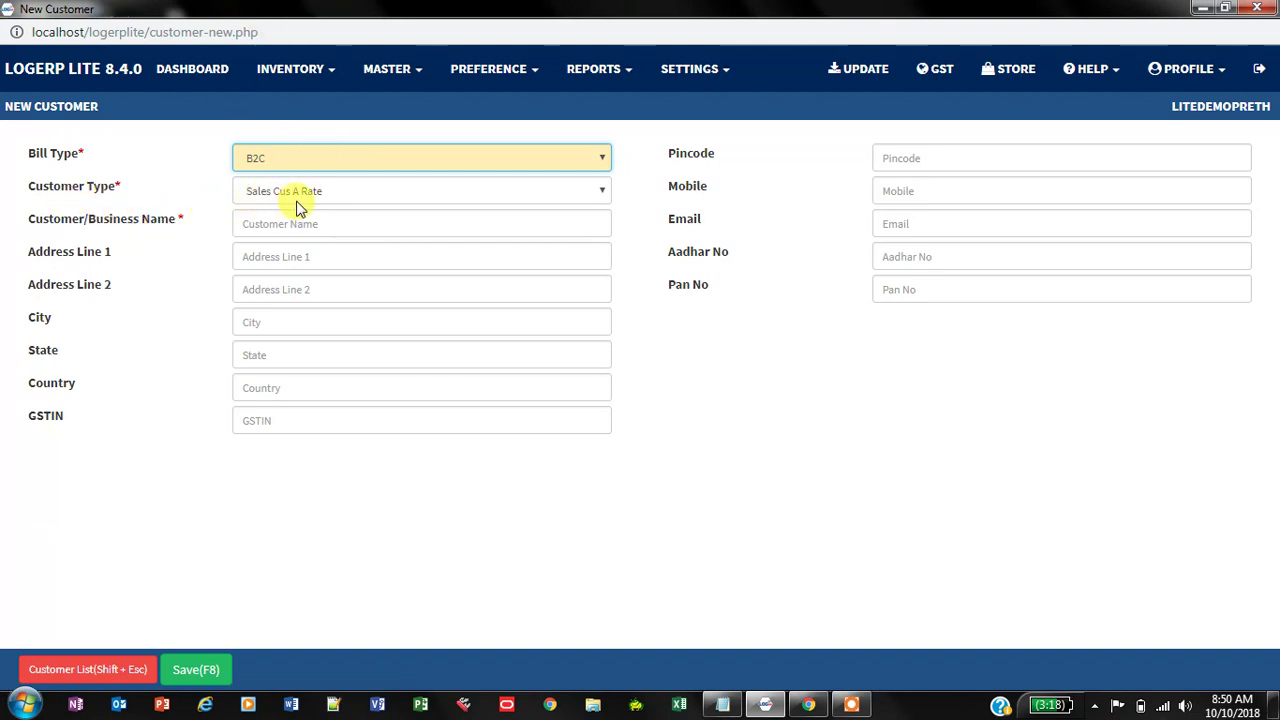
{"action": "left_click", "coordinate": [602, 192]}
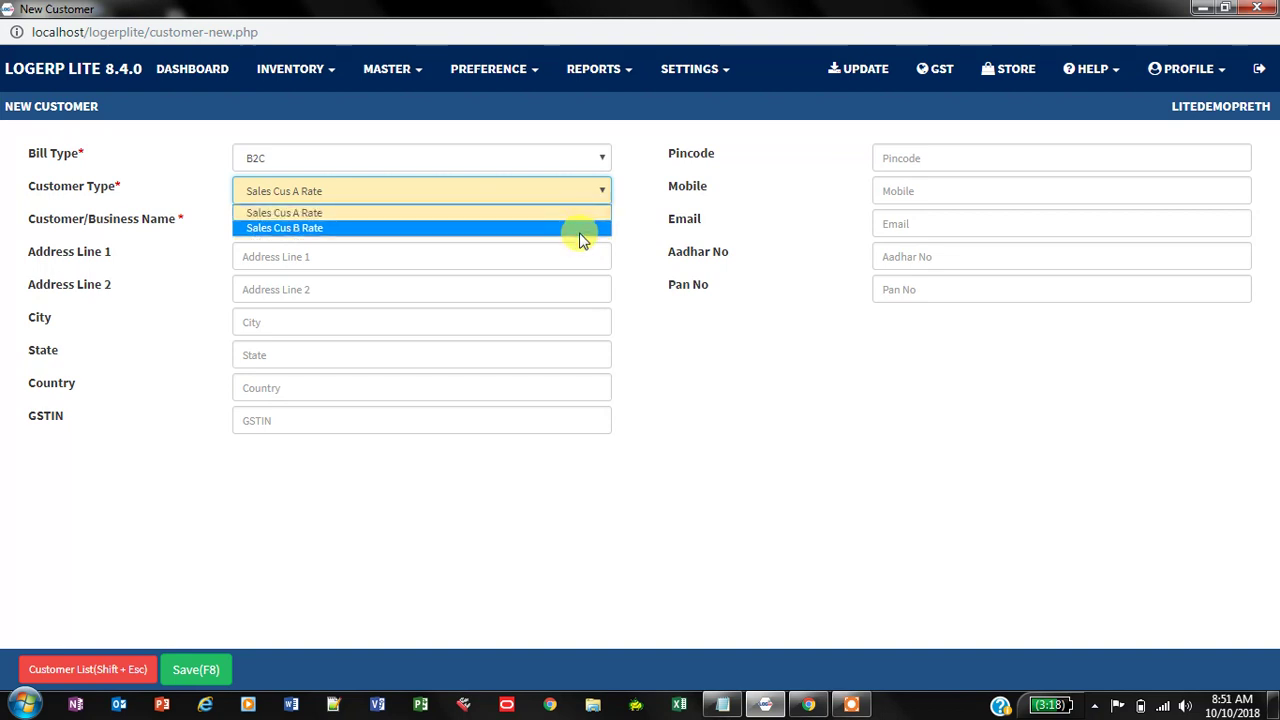
{"action": "left_click", "coordinate": [578, 213]}
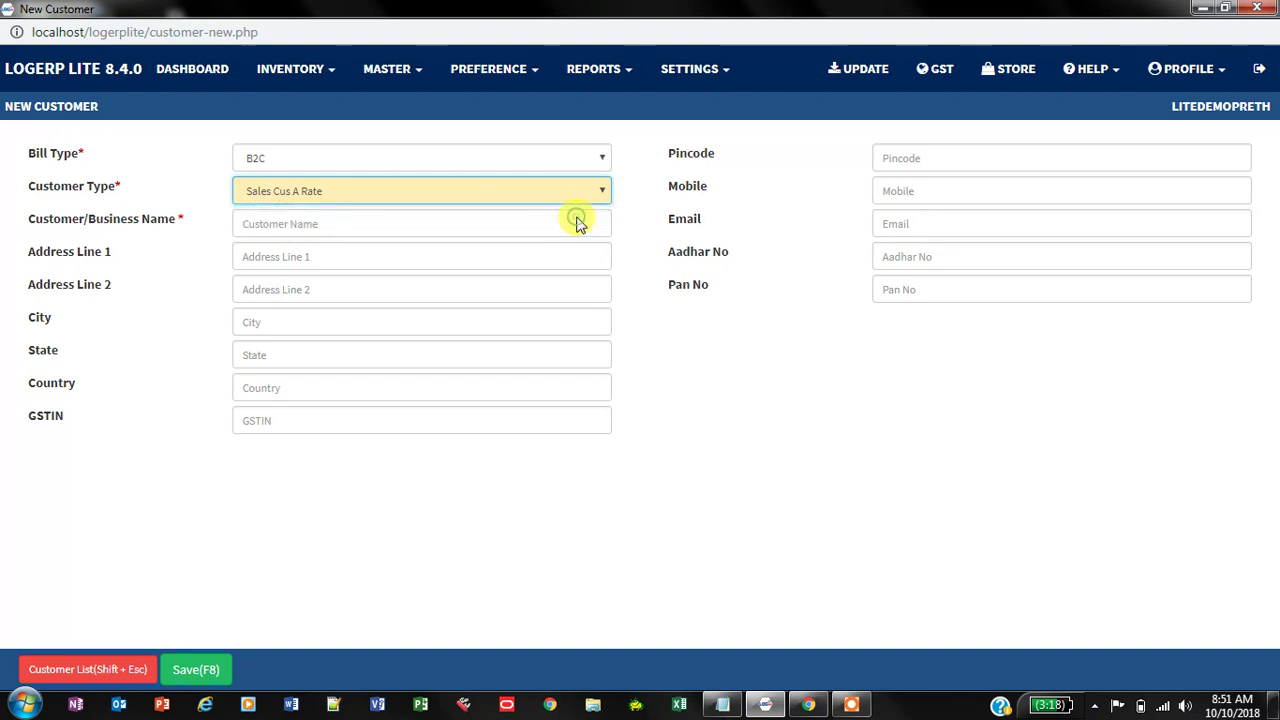
Step: Enter the customer's name and both address lines
{"action": "left_click", "coordinate": [451, 222]}
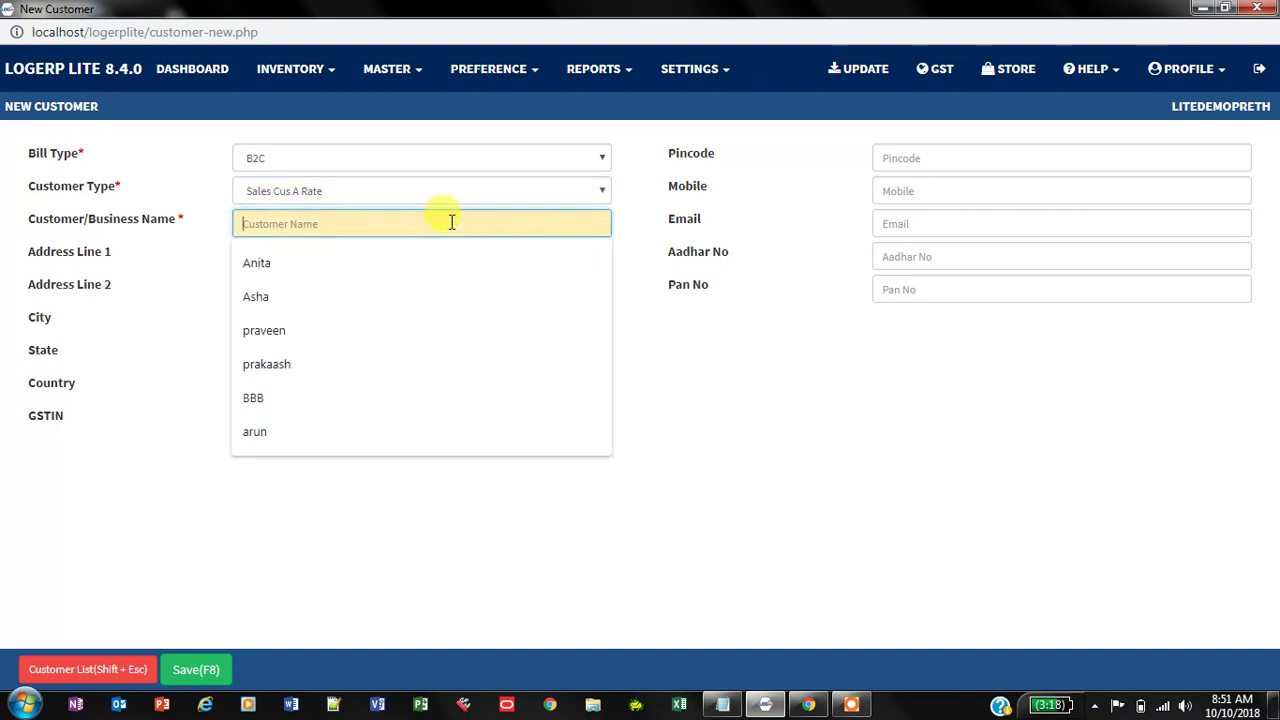
{"action": "type", "text": "Nisha"}
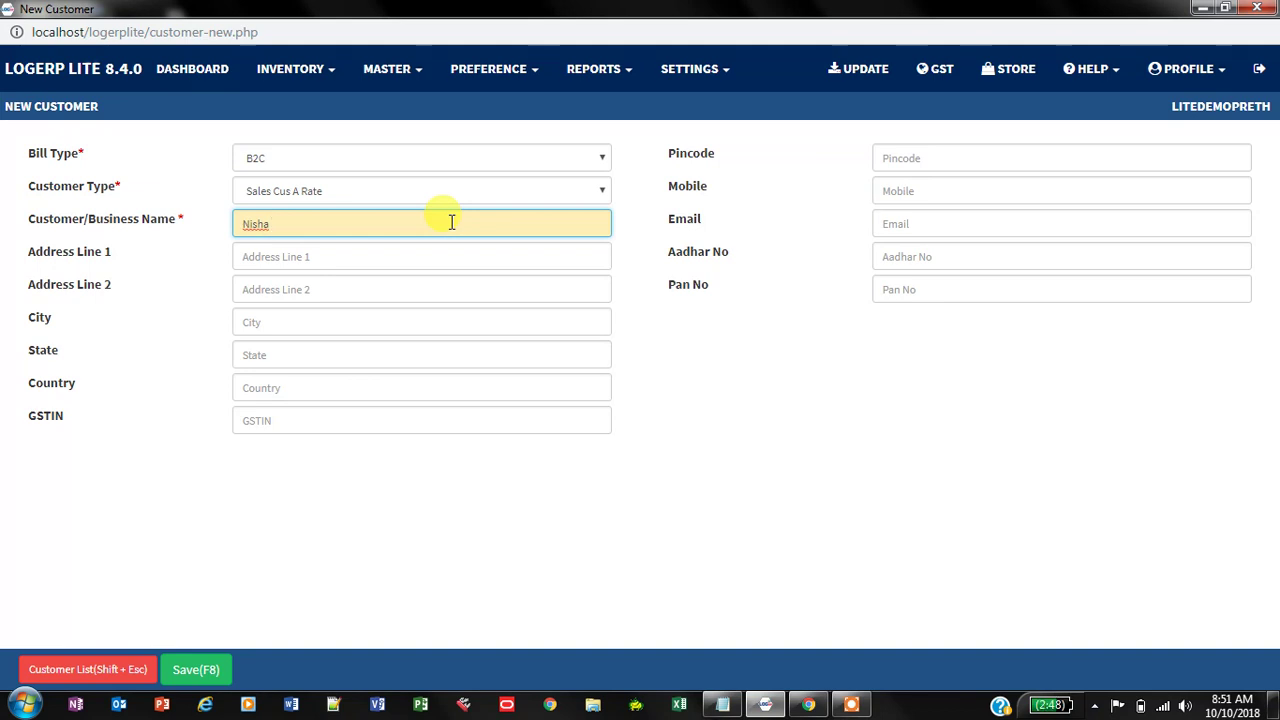
{"action": "left_click", "coordinate": [388, 254]}
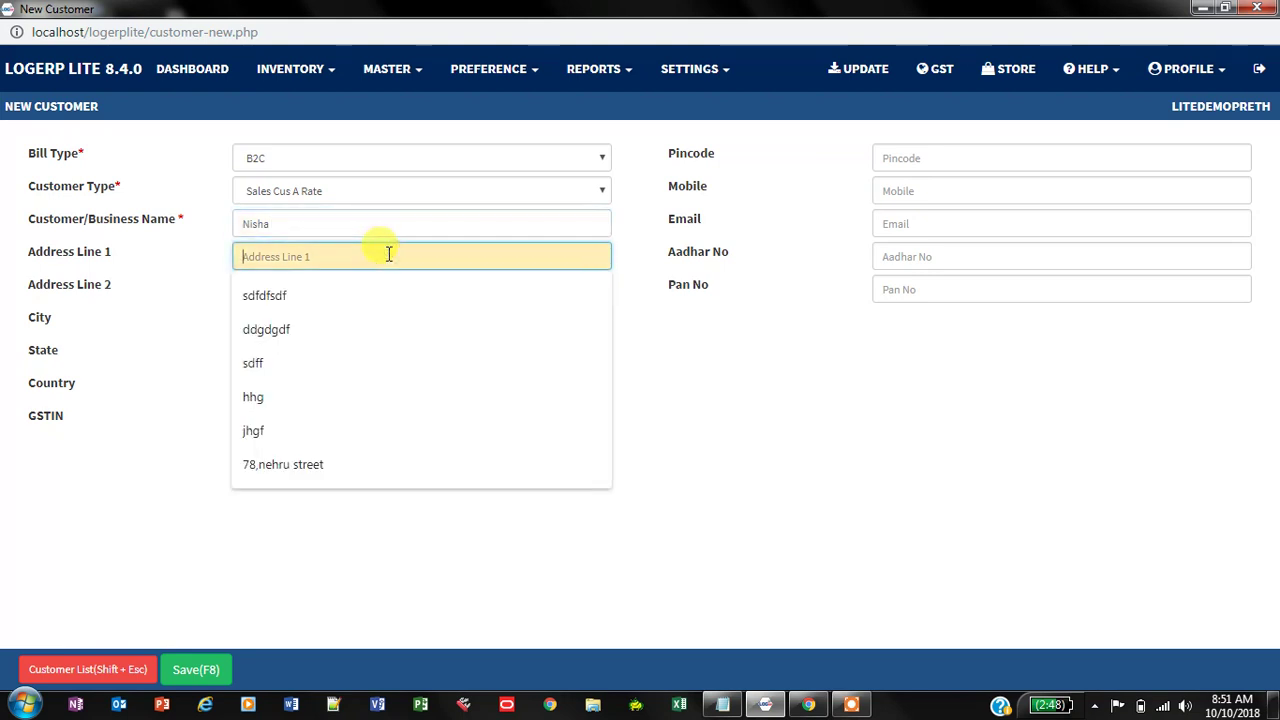
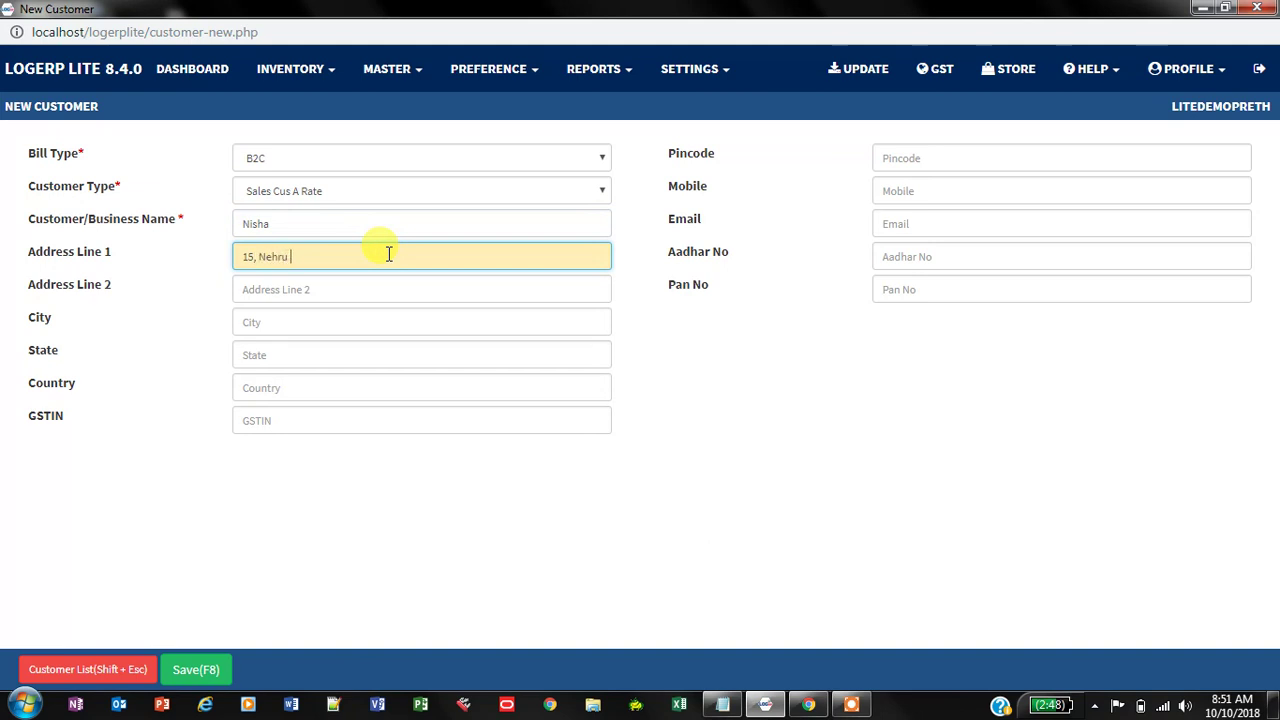
{"action": "left_click", "coordinate": [340, 283]}
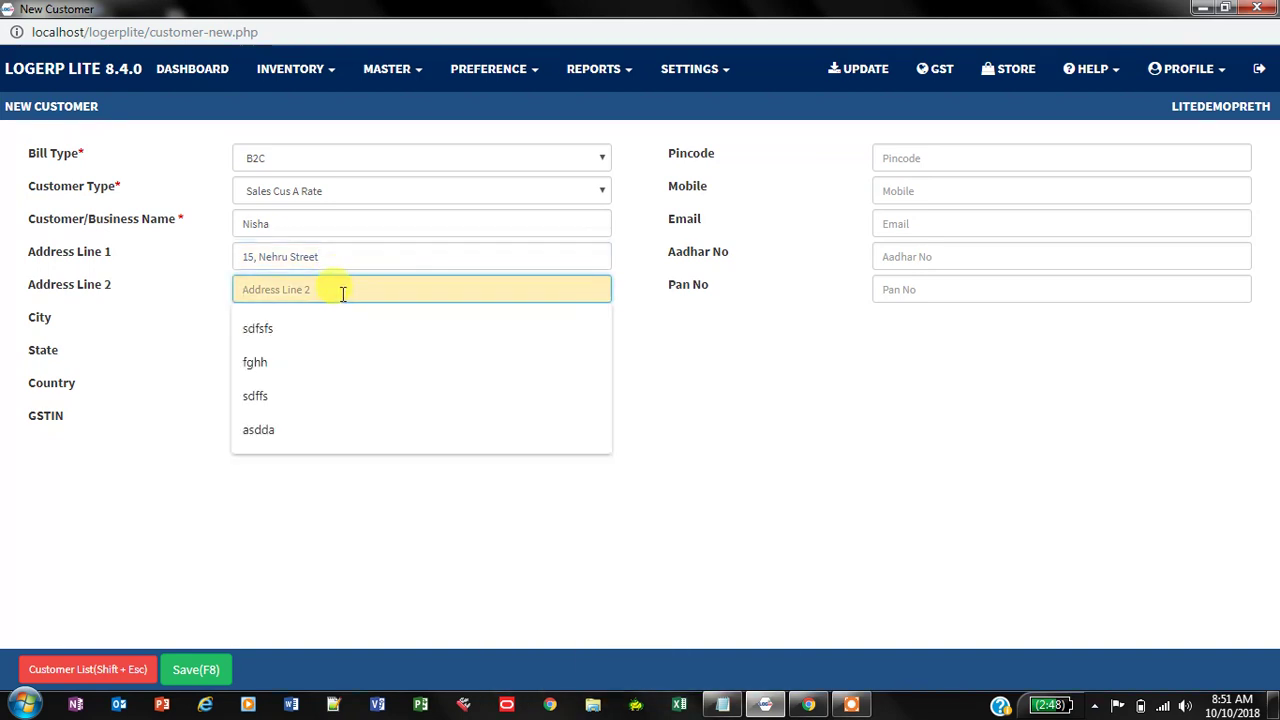
{"action": "type", "text": "Raman"}
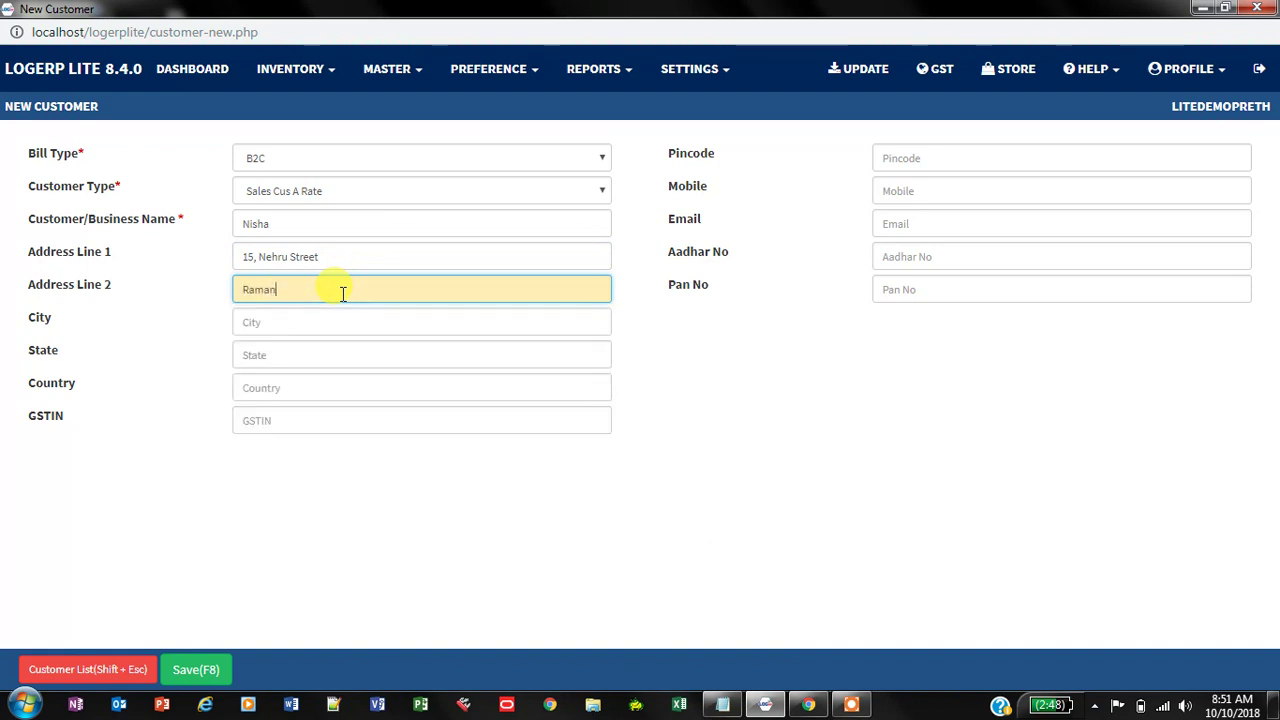
{"action": "type", "text": "athapuram"}
Step: Fill in the city, state and country (India), and select the GSTIN field
{"action": "left_click", "coordinate": [348, 317]}
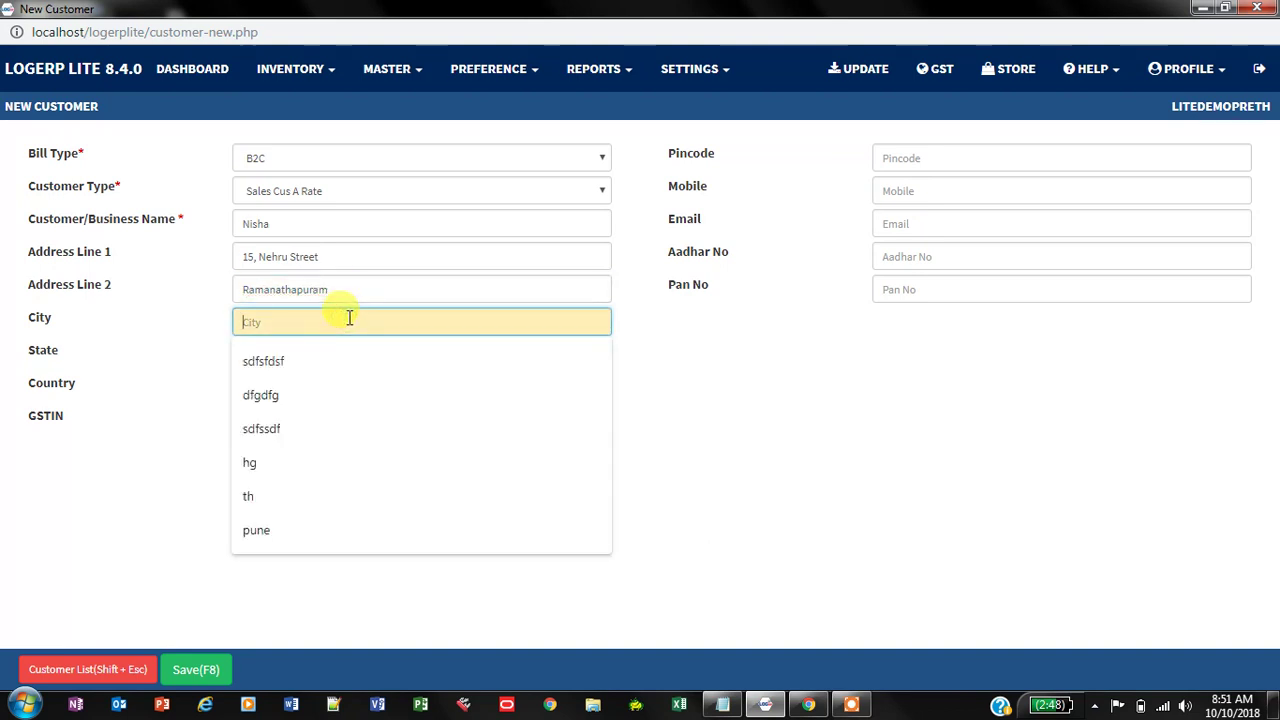
{"action": "type", "text": "Coimbatore"}
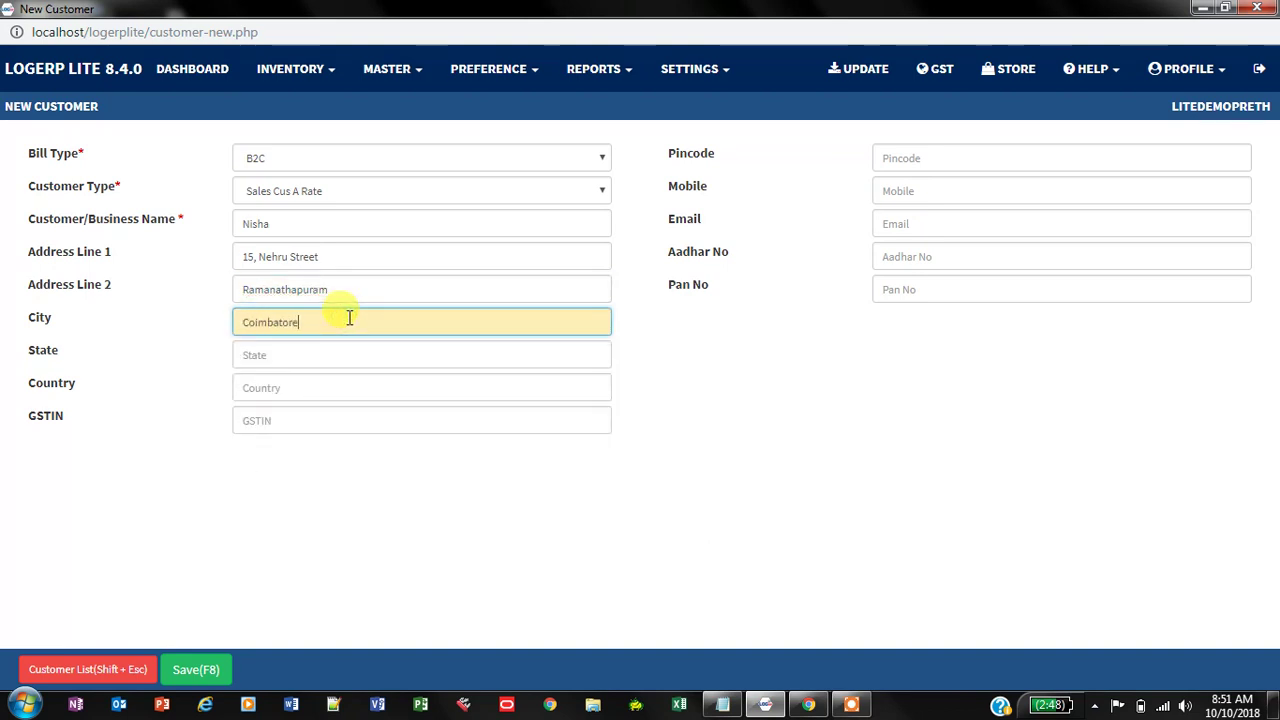
{"action": "left_click", "coordinate": [340, 347]}
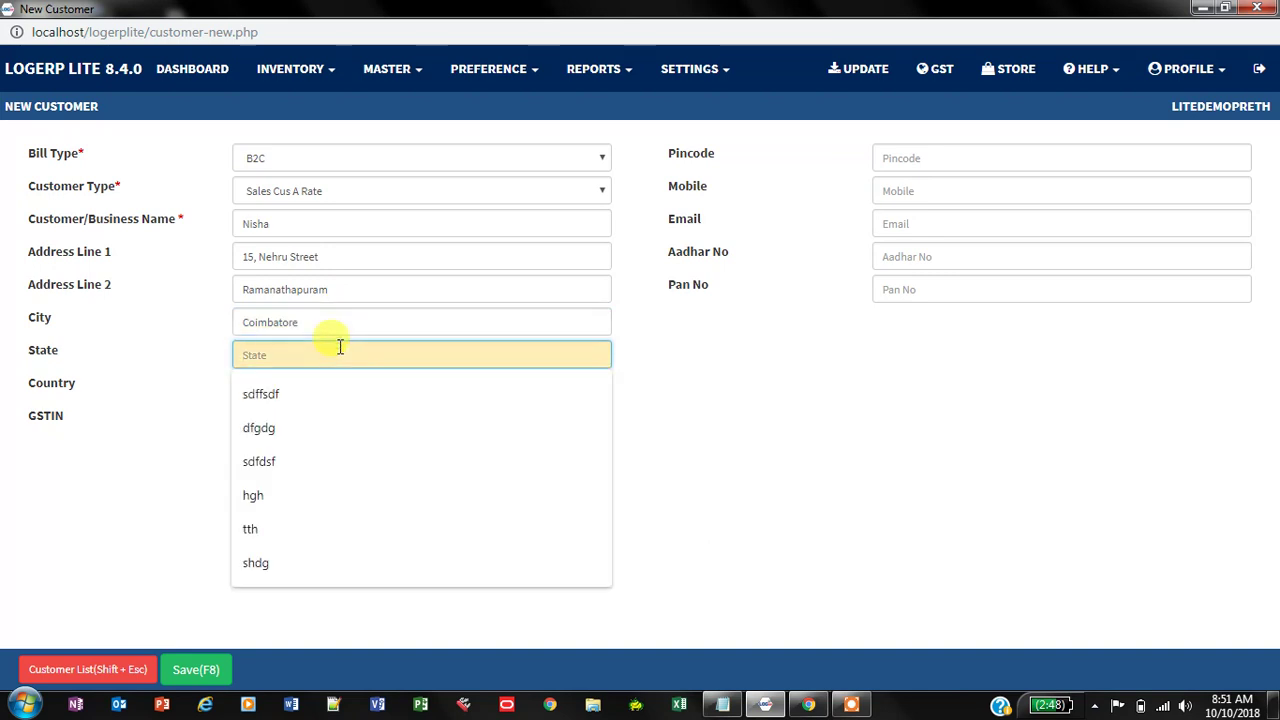
{"action": "type", "text": "Tamilnadu"}
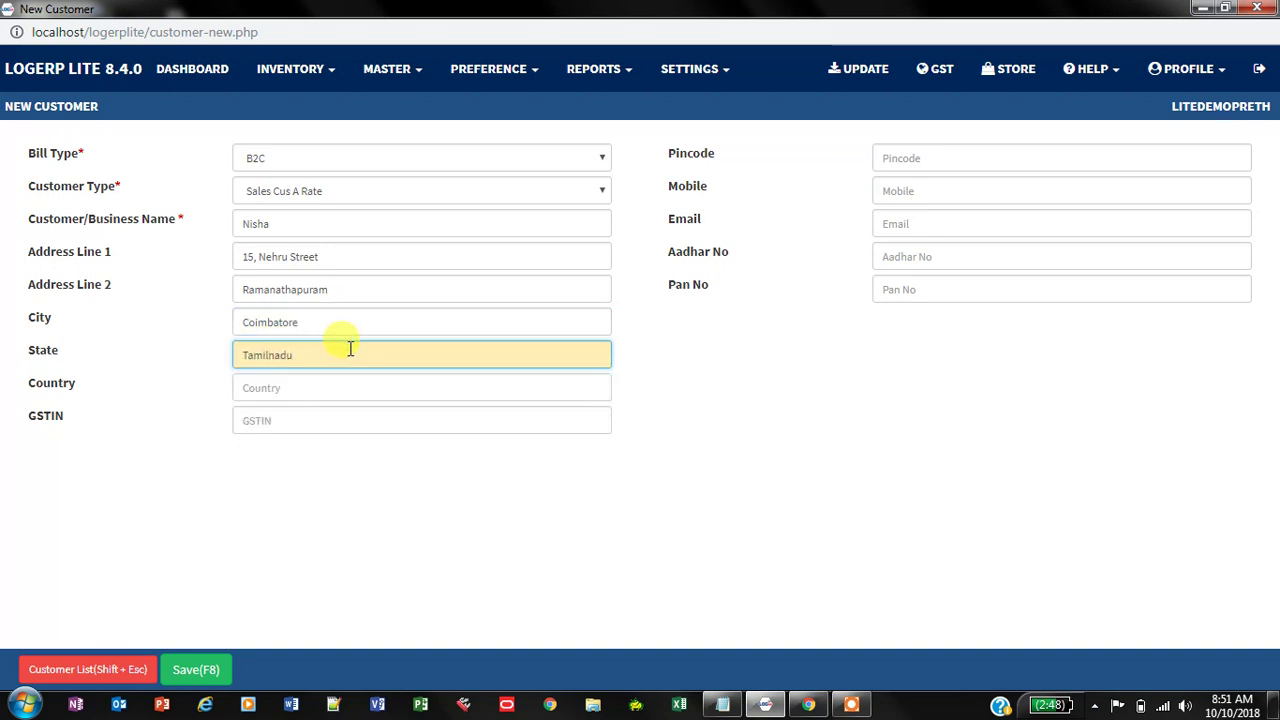
{"action": "left_click", "coordinate": [339, 373]}
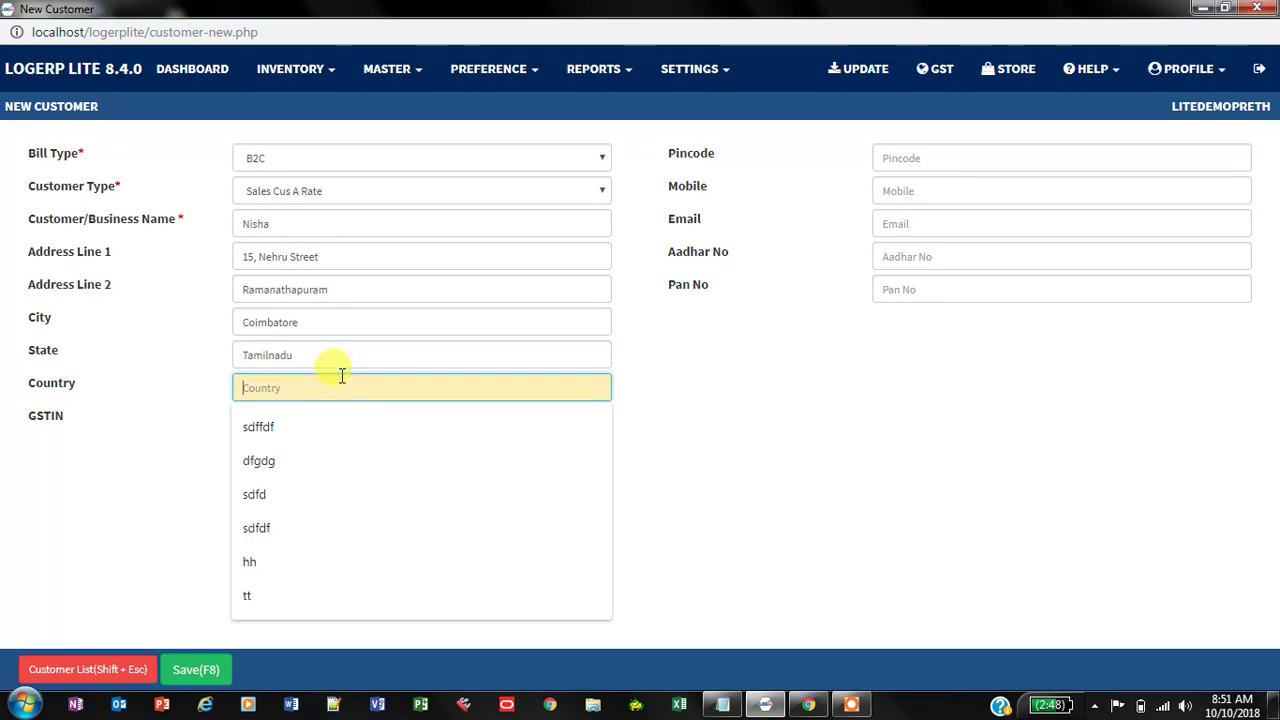
{"action": "type", "text": "India"}
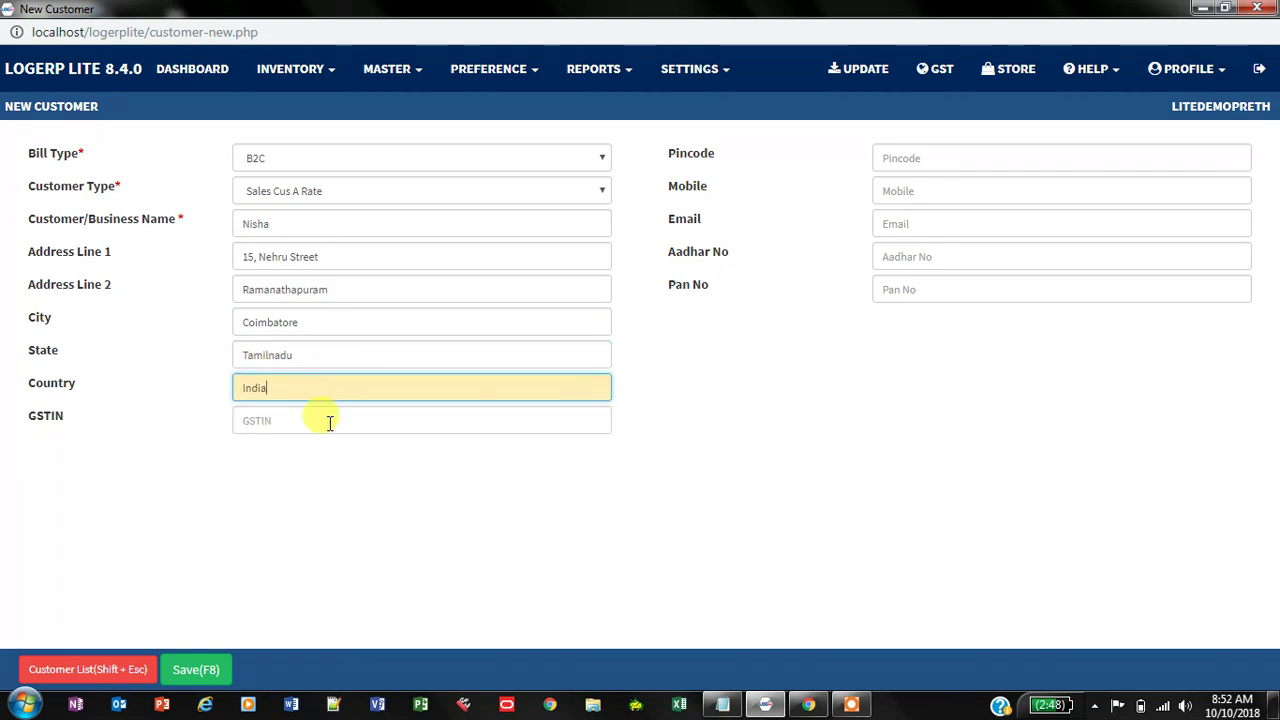
{"action": "left_click", "coordinate": [330, 421]}
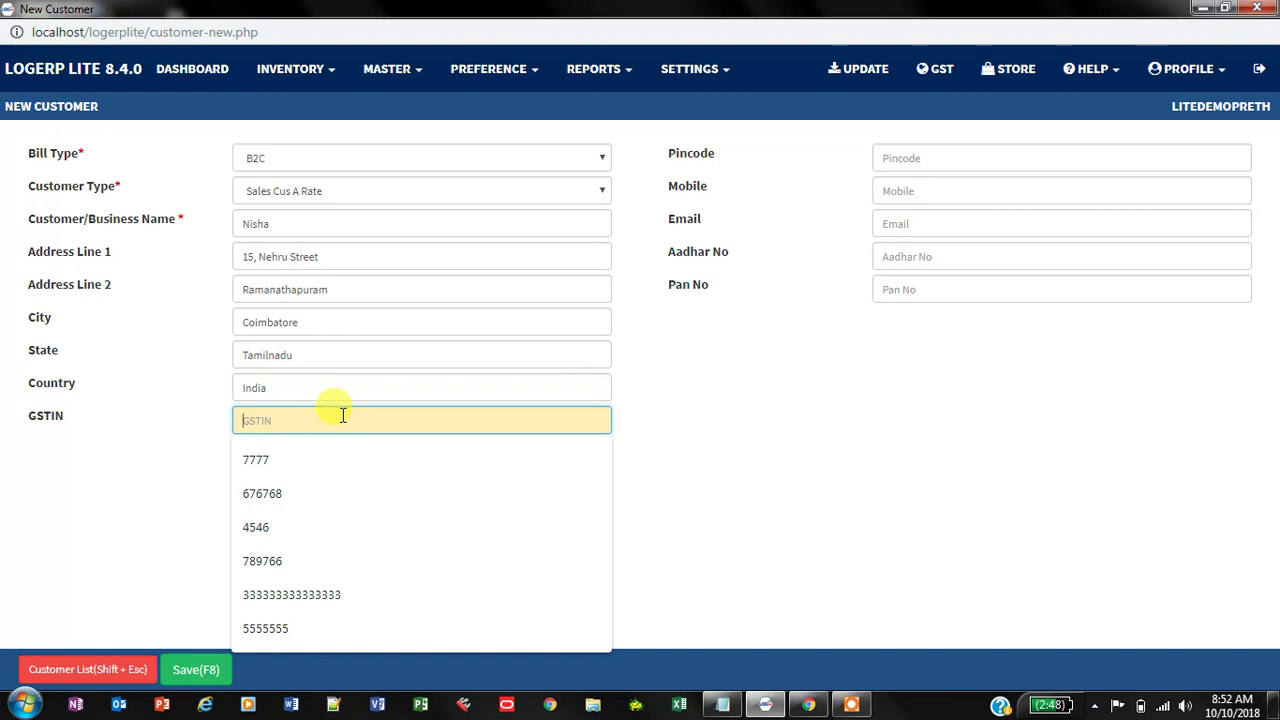
{"action": "key", "text": "Escape"}
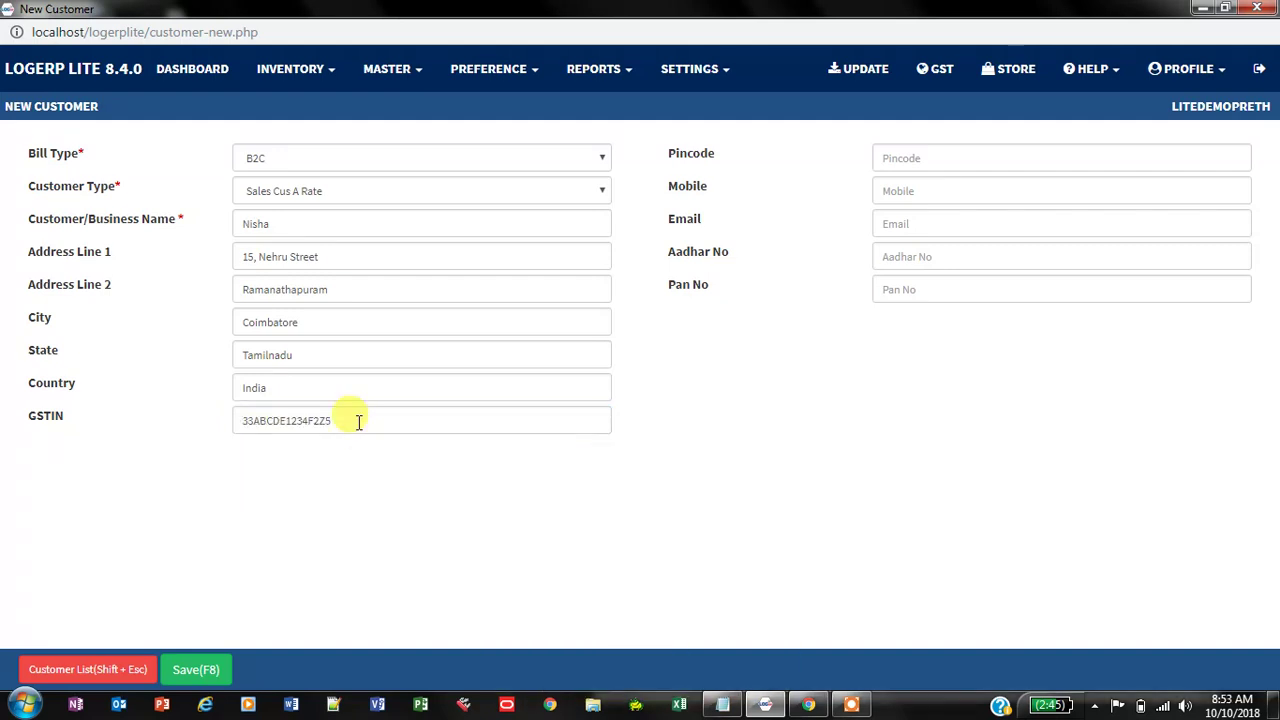
{"action": "left_click", "coordinate": [357, 420]}
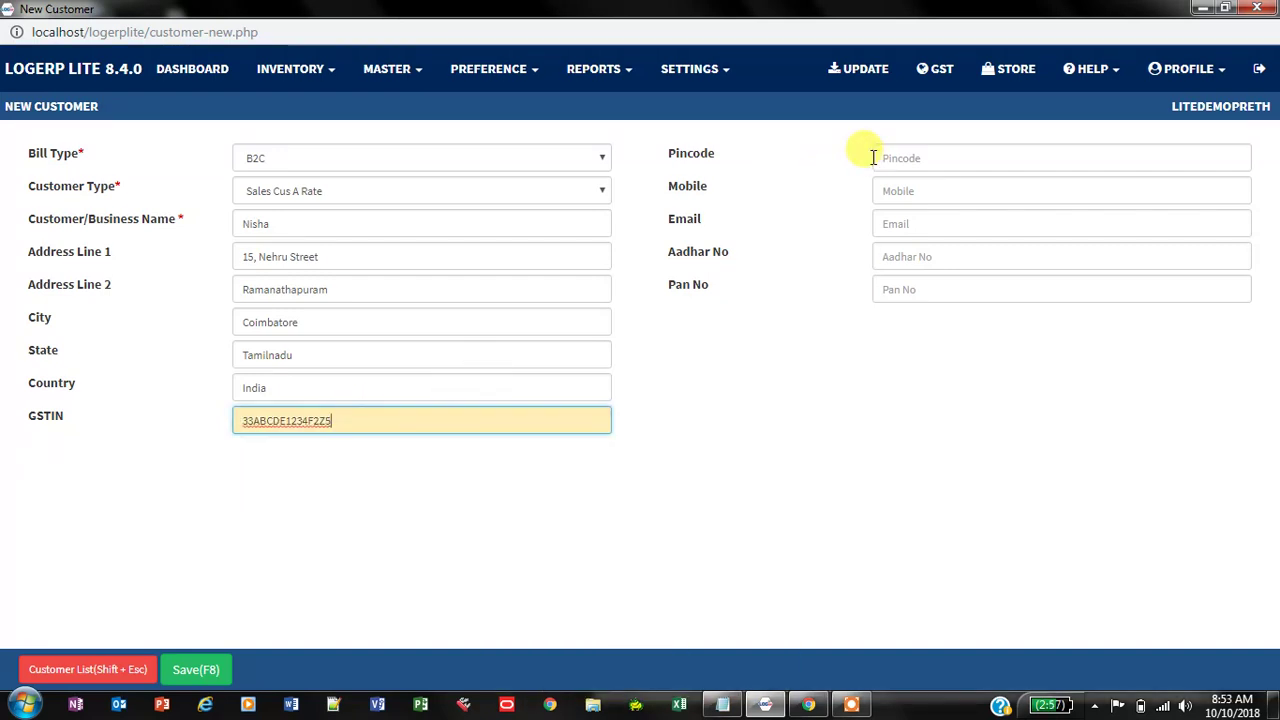
Step: Add the customer's pincode, mobile number and e-mail address
{"action": "left_click", "coordinate": [911, 157]}
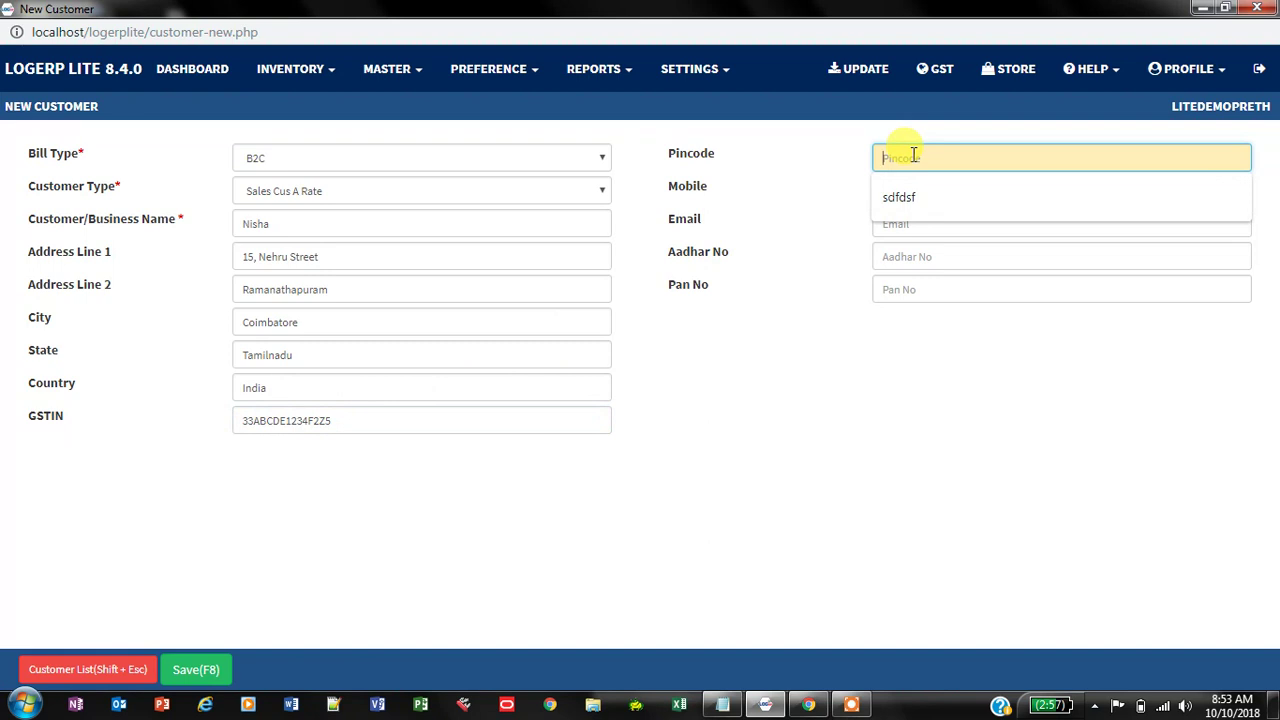
{"action": "type", "text": "642026"}
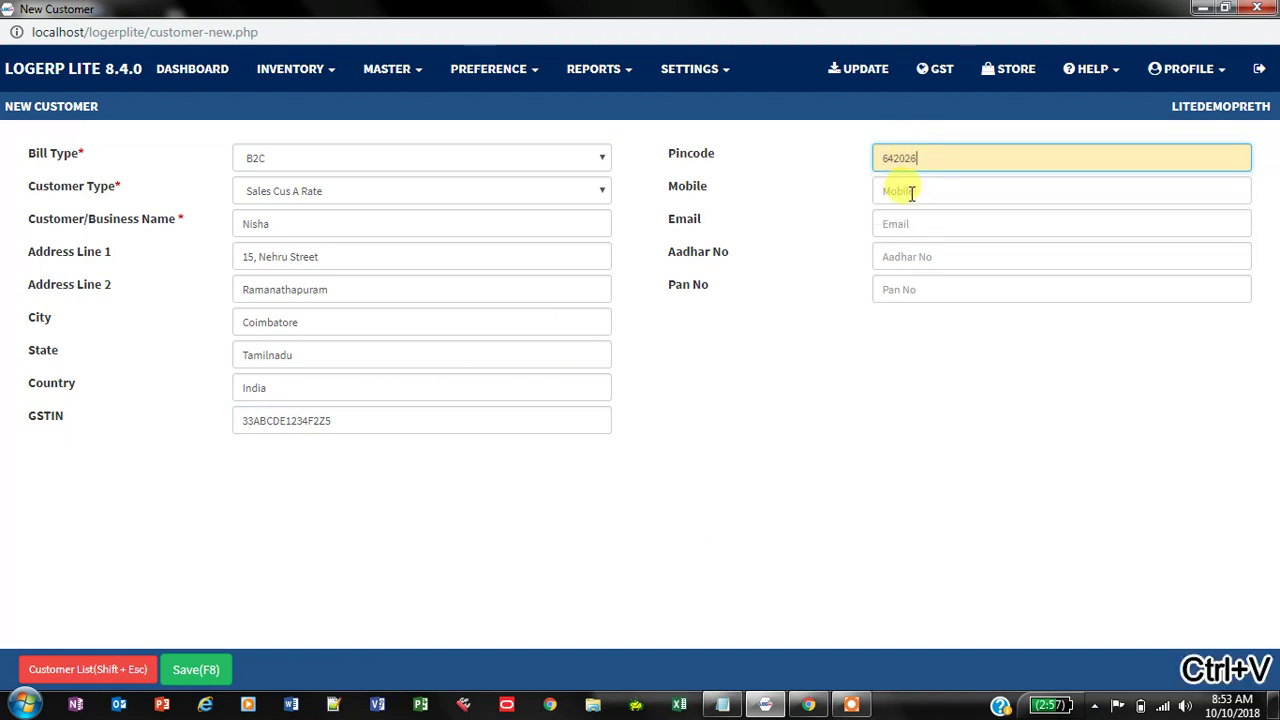
{"action": "left_click", "coordinate": [911, 191]}
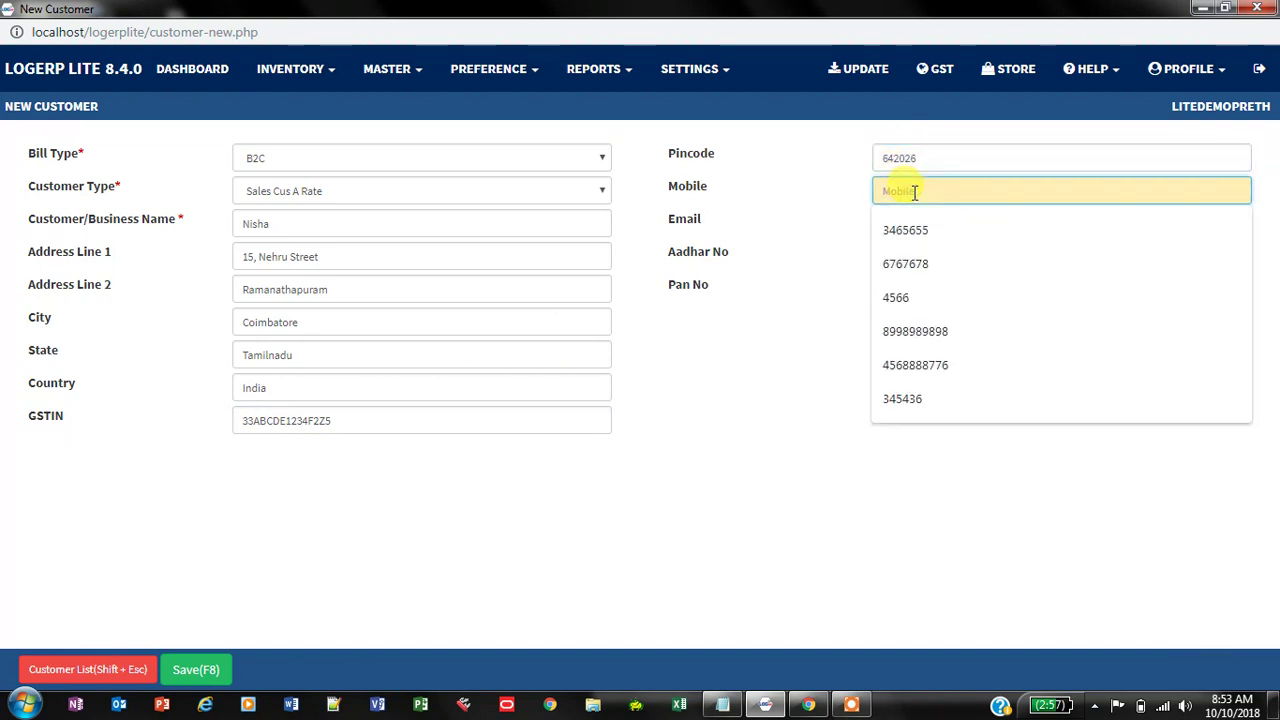
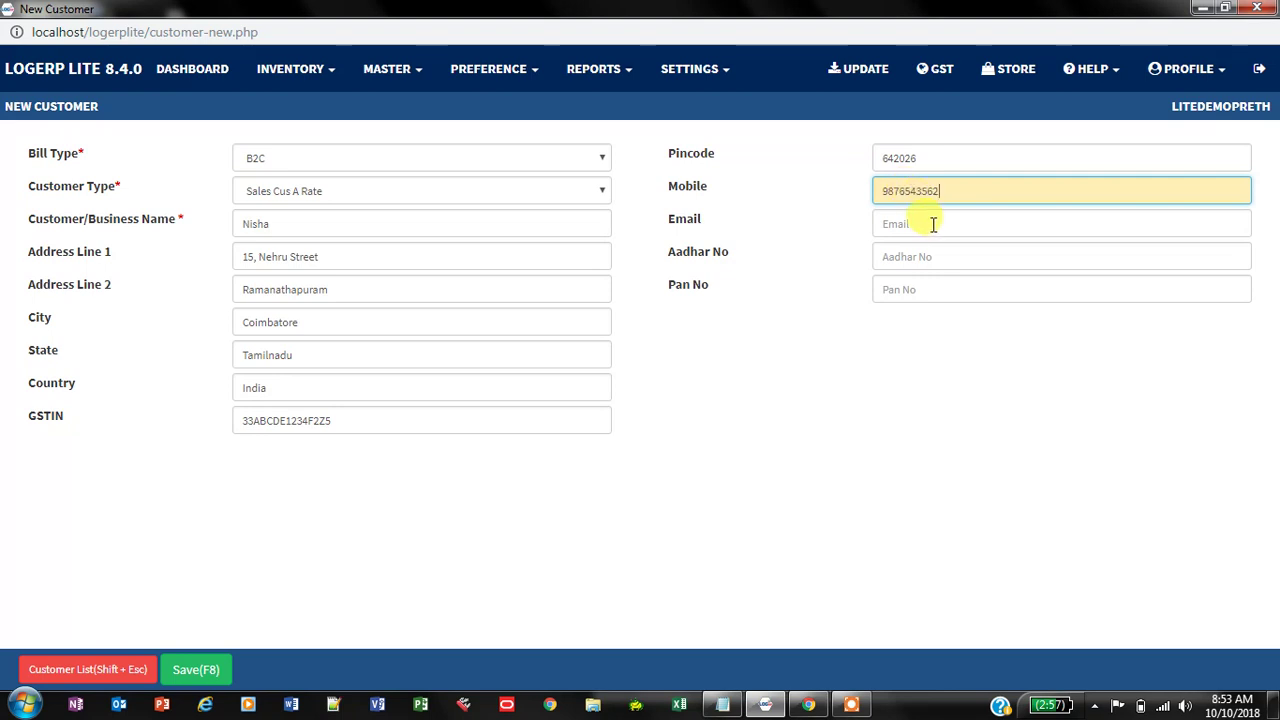
{"action": "left_click", "coordinate": [930, 223]}
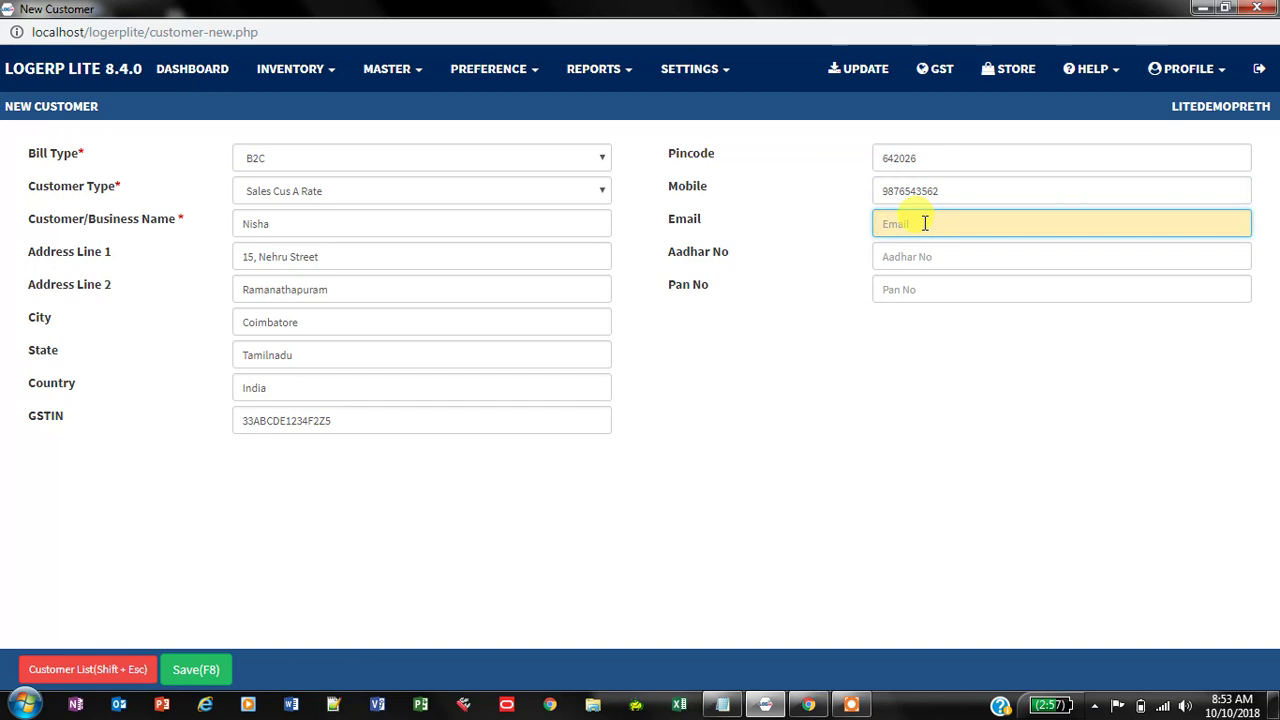
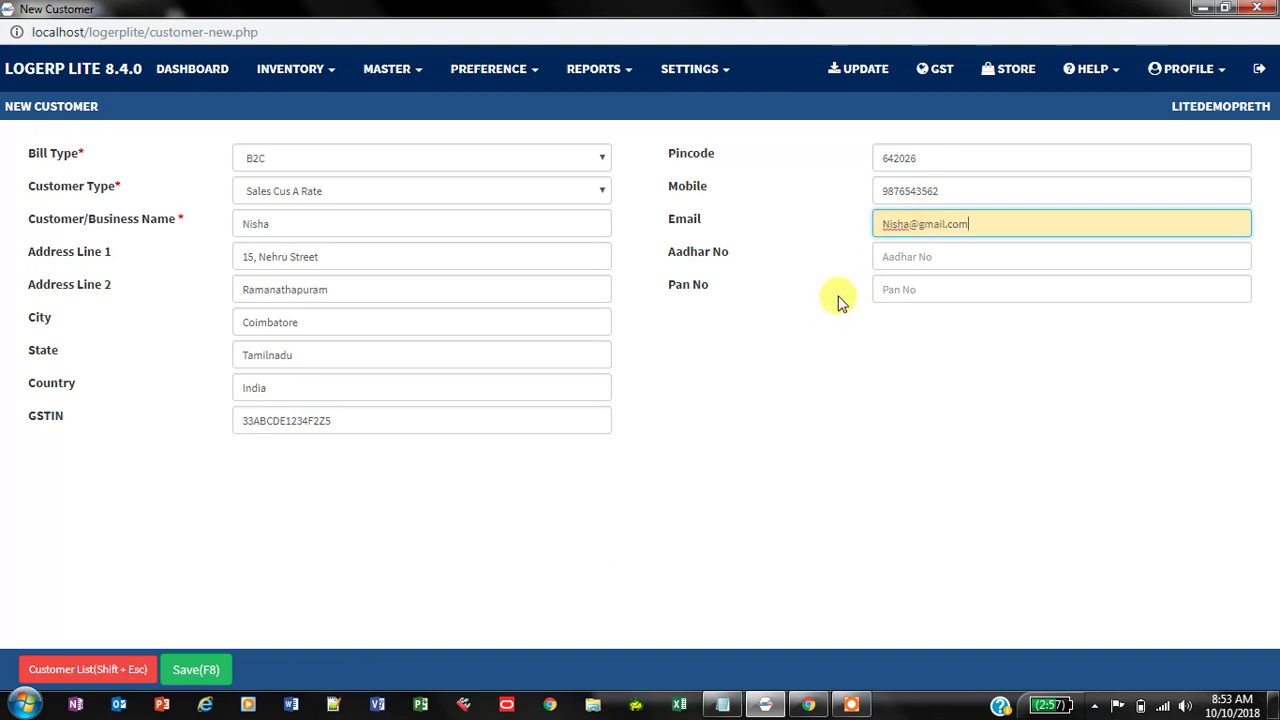
Step: Paste in the Aadhar and PAN numbers and save the B2C customer
{"action": "left_click", "coordinate": [887, 257]}
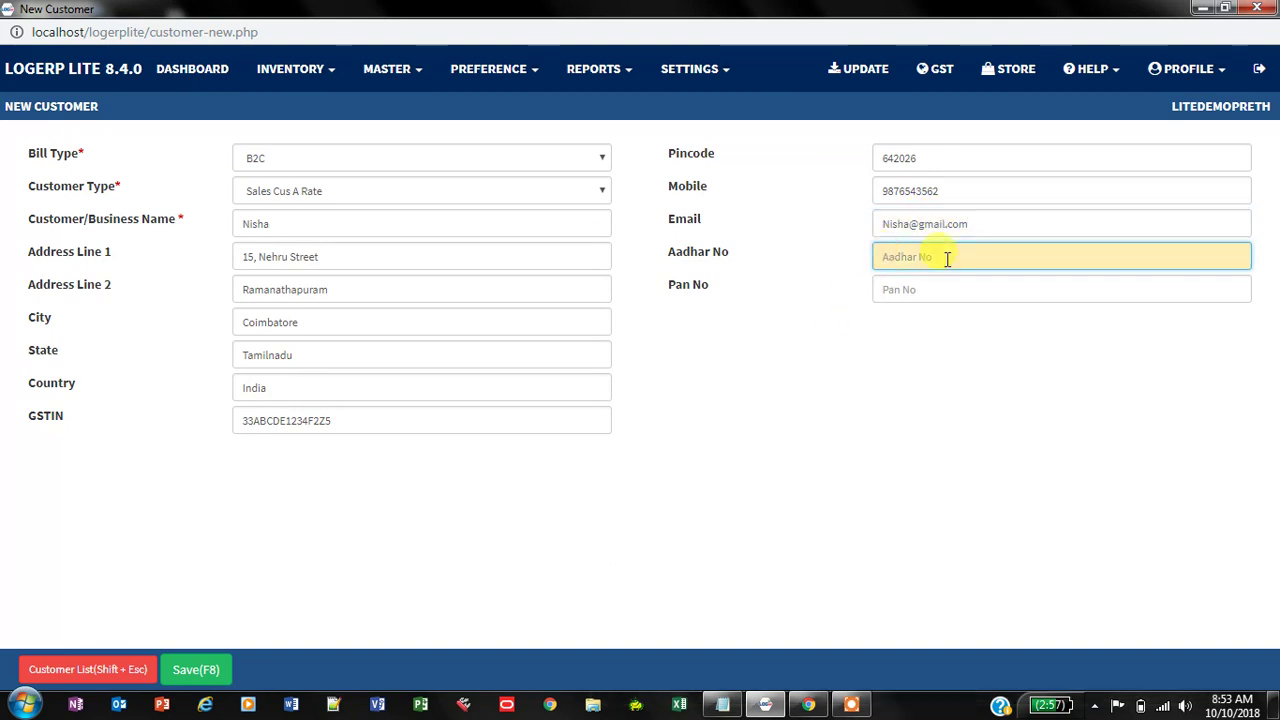
{"action": "key", "text": "ctrl+v"}
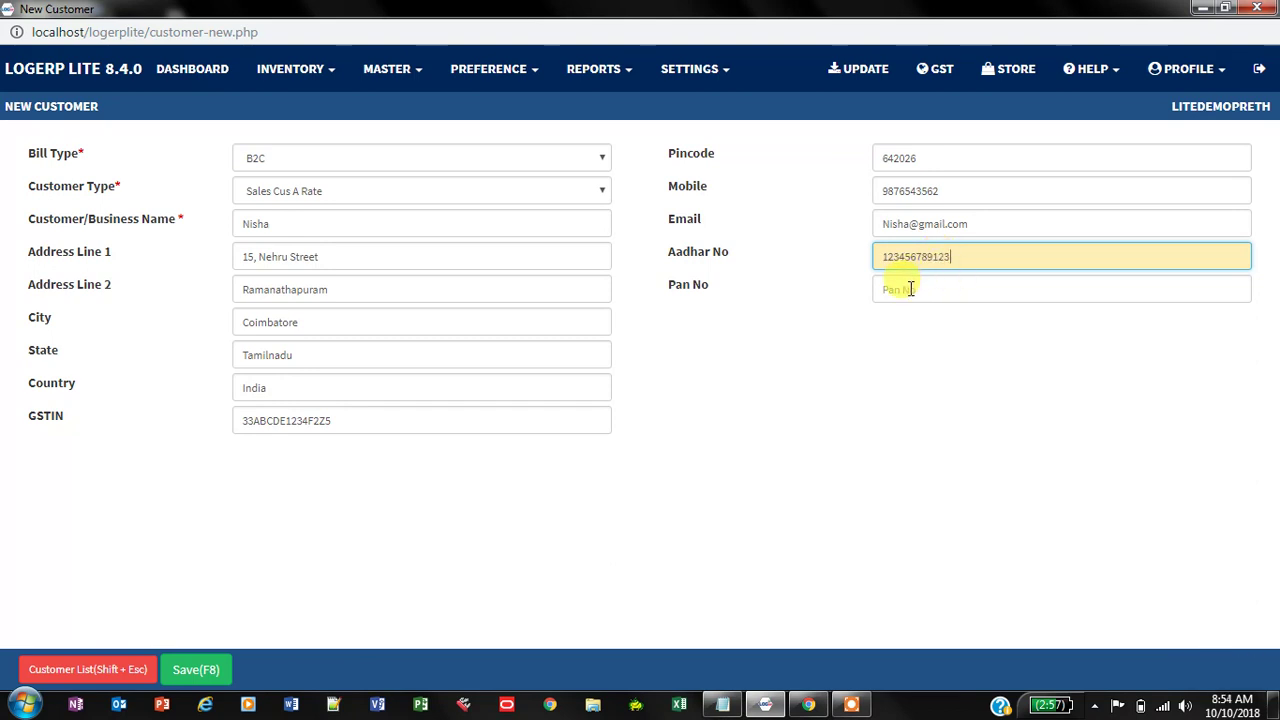
{"action": "left_click", "coordinate": [911, 289]}
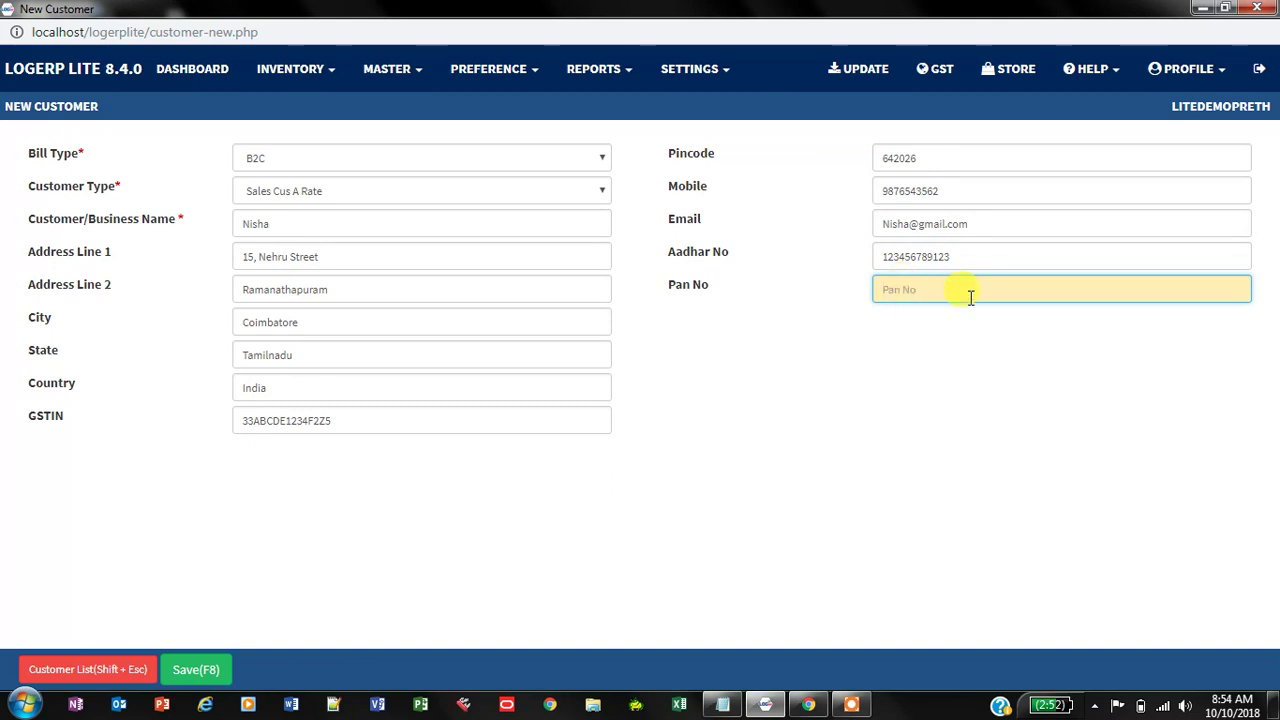
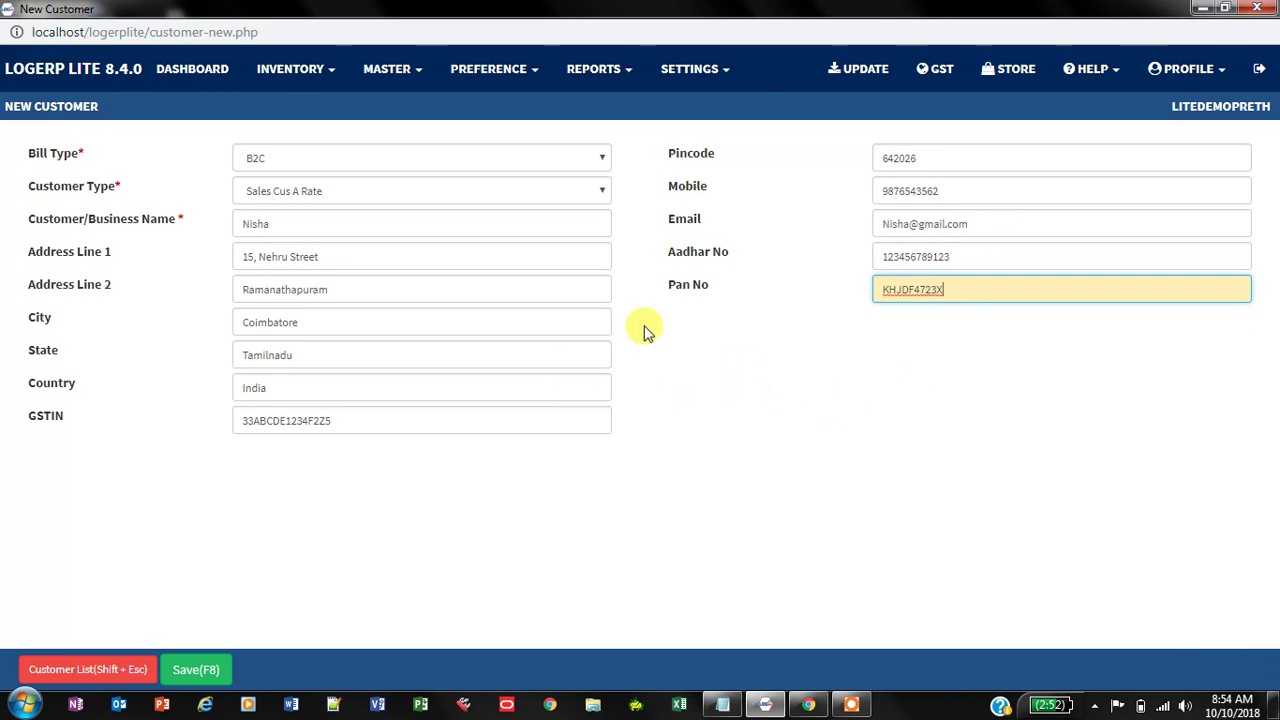
{"action": "left_click", "coordinate": [197, 671]}
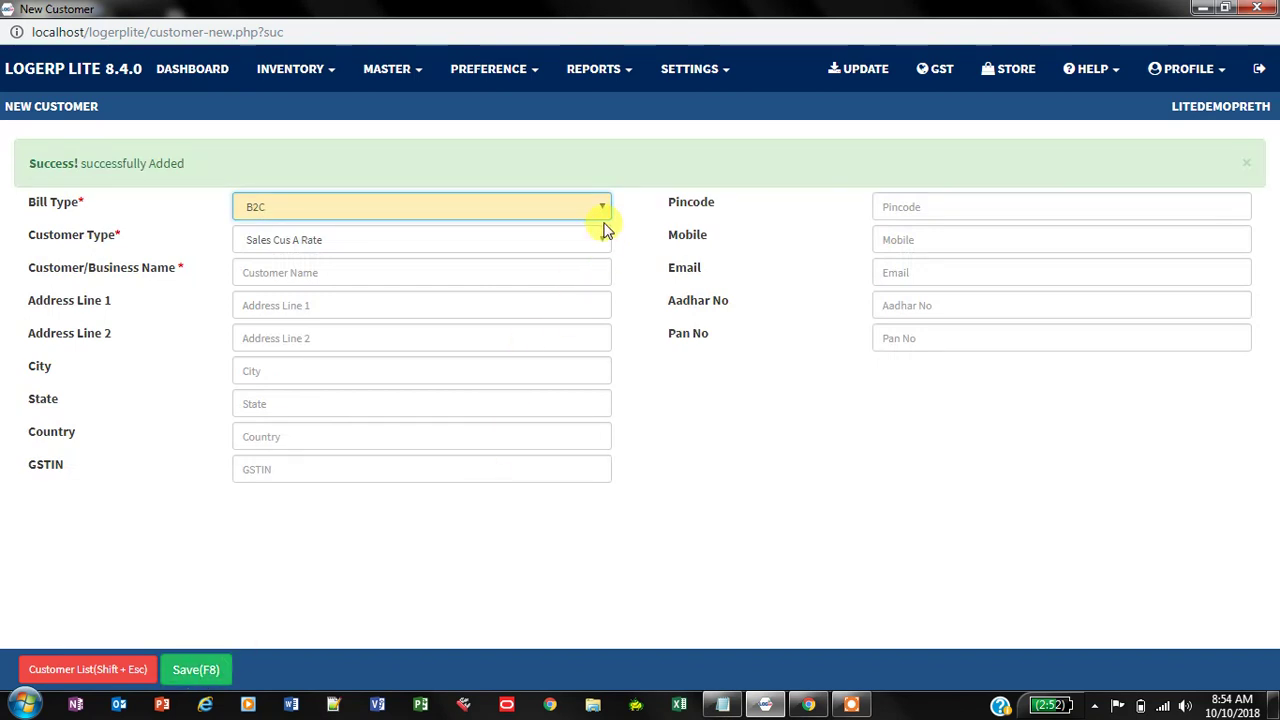
Step: Set the bill type to B2B and the customer type to Sales Cus B Rate
{"action": "left_click", "coordinate": [603, 210]}
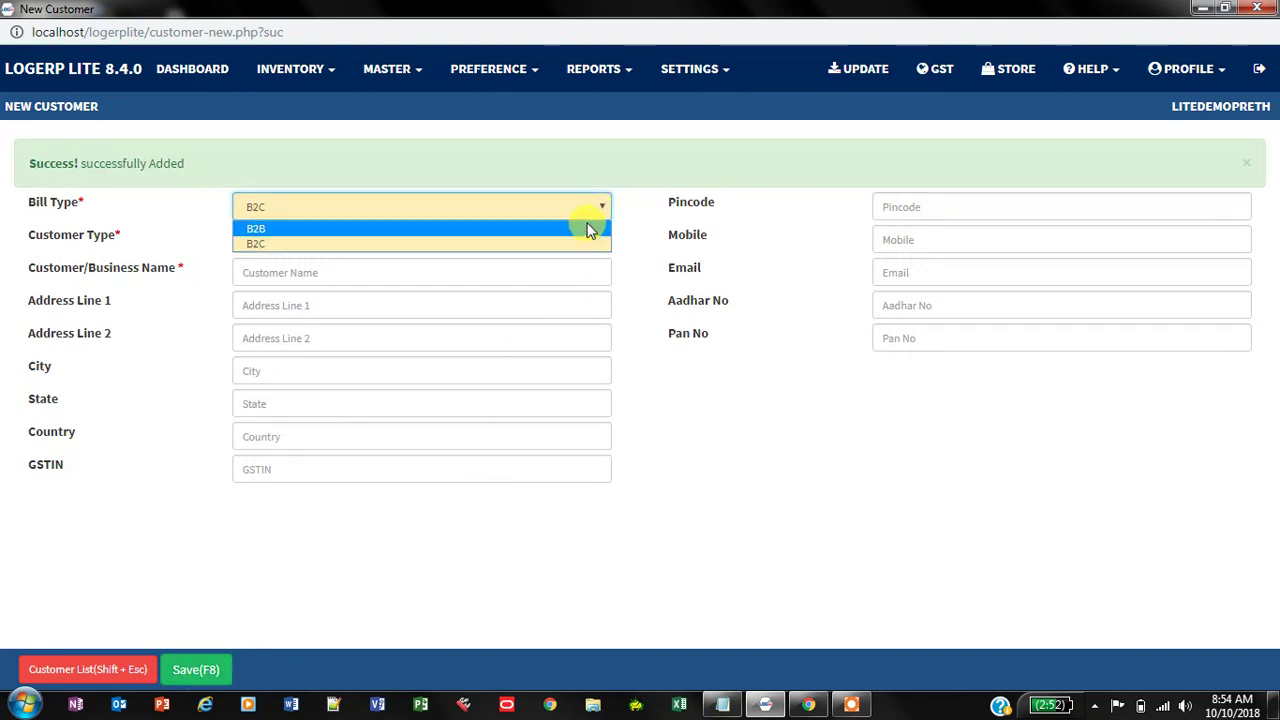
{"action": "left_click", "coordinate": [590, 229]}
{"action": "left_click", "coordinate": [600, 241]}
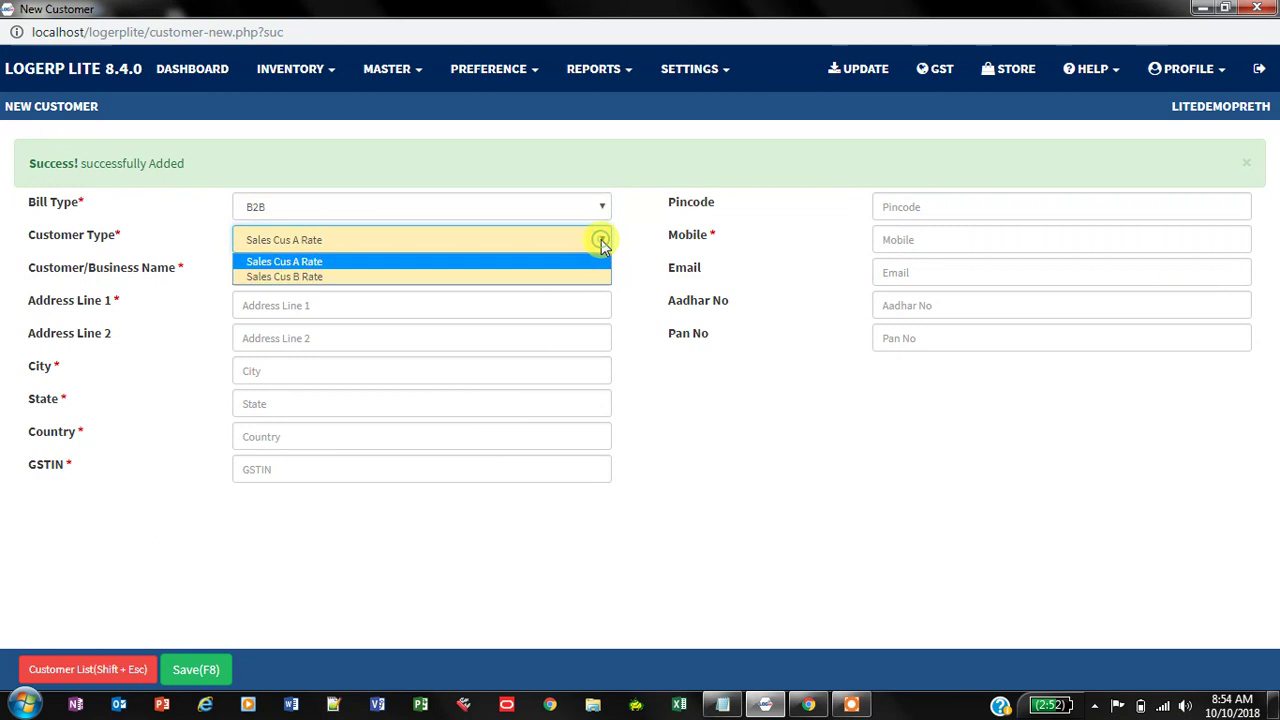
{"action": "left_click", "coordinate": [549, 283]}
Step: Enter the business name, both address lines and the city
{"action": "left_click", "coordinate": [369, 274]}
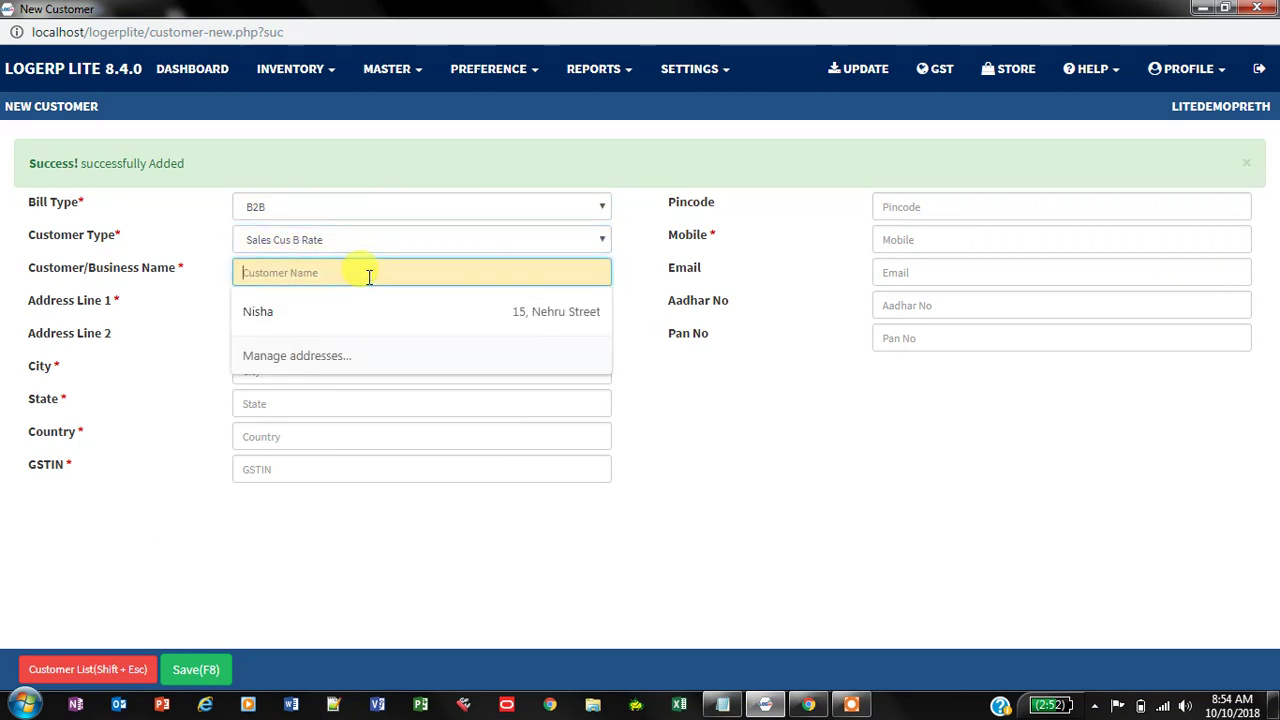
{"action": "type", "text": "Risha"}
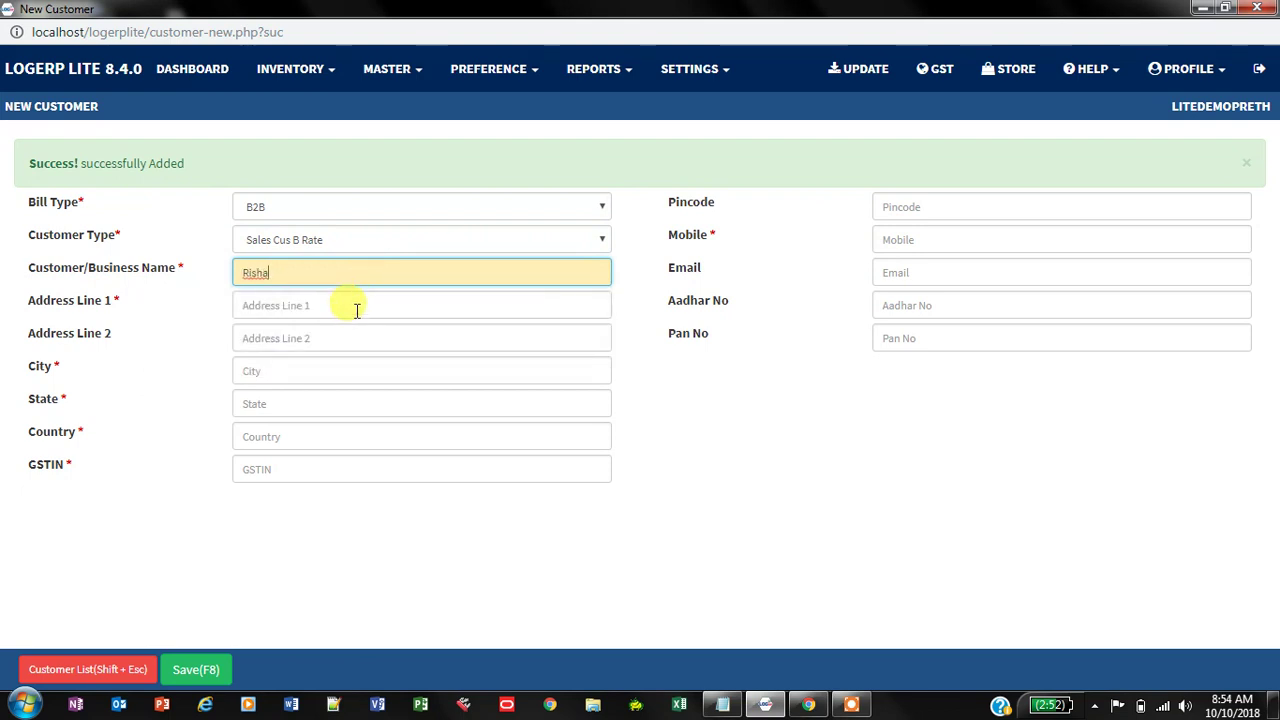
{"action": "left_click", "coordinate": [352, 304]}
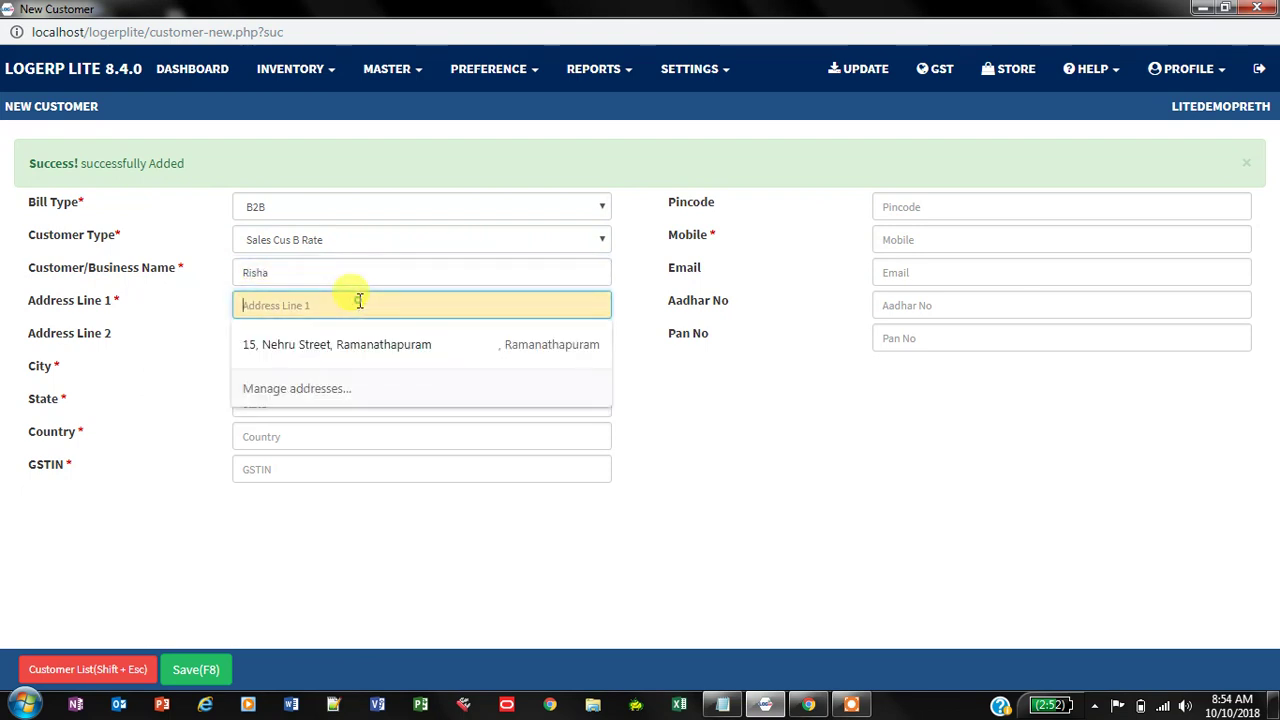
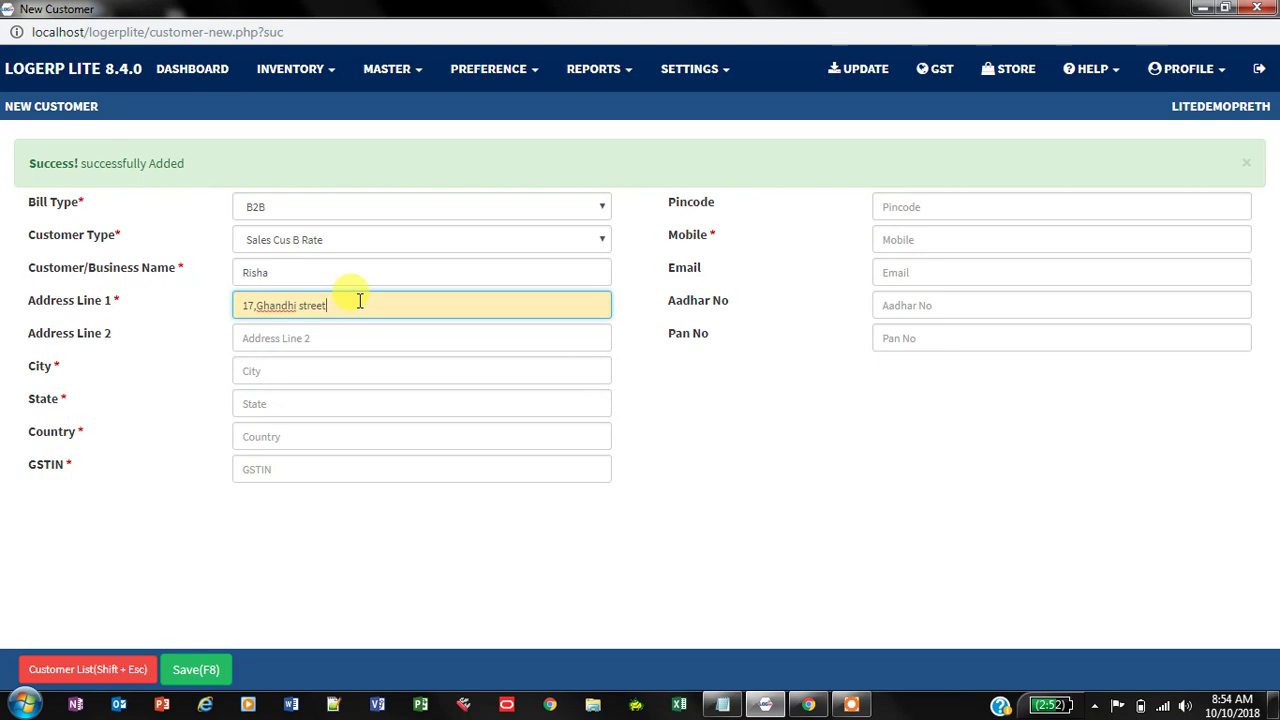
{"action": "left_click", "coordinate": [356, 336]}
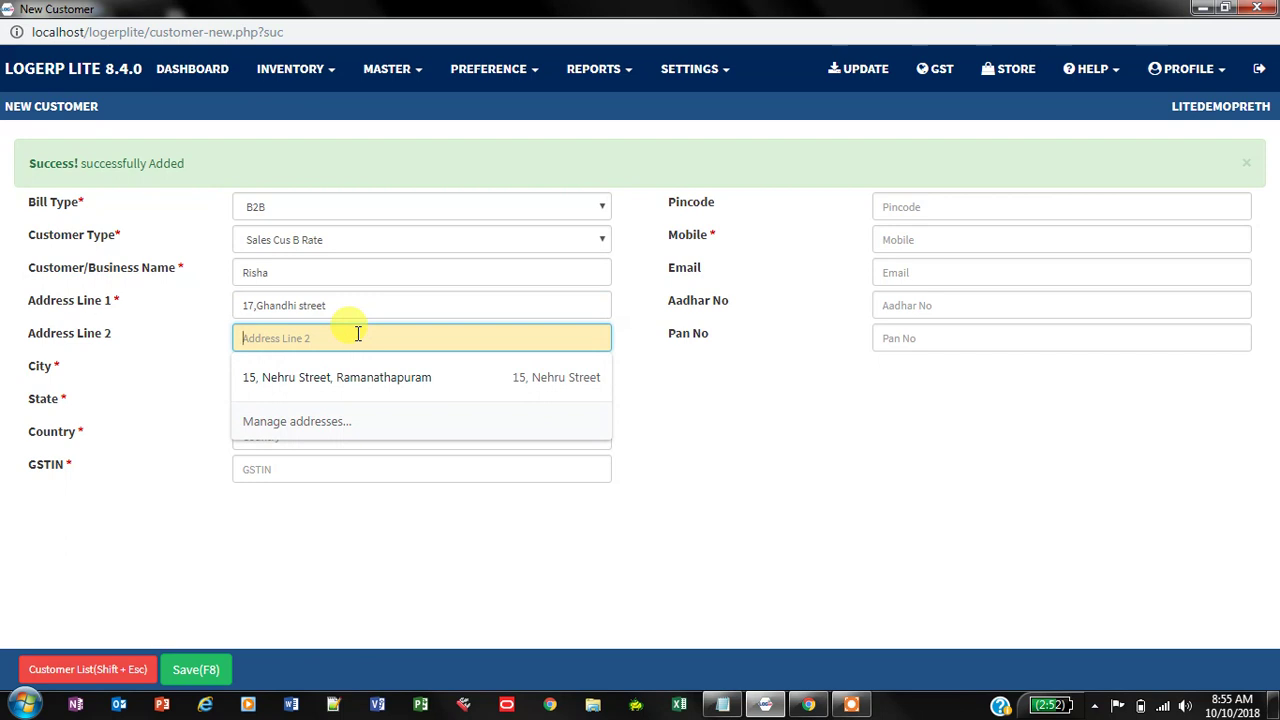
{"action": "type", "text": "RS"}
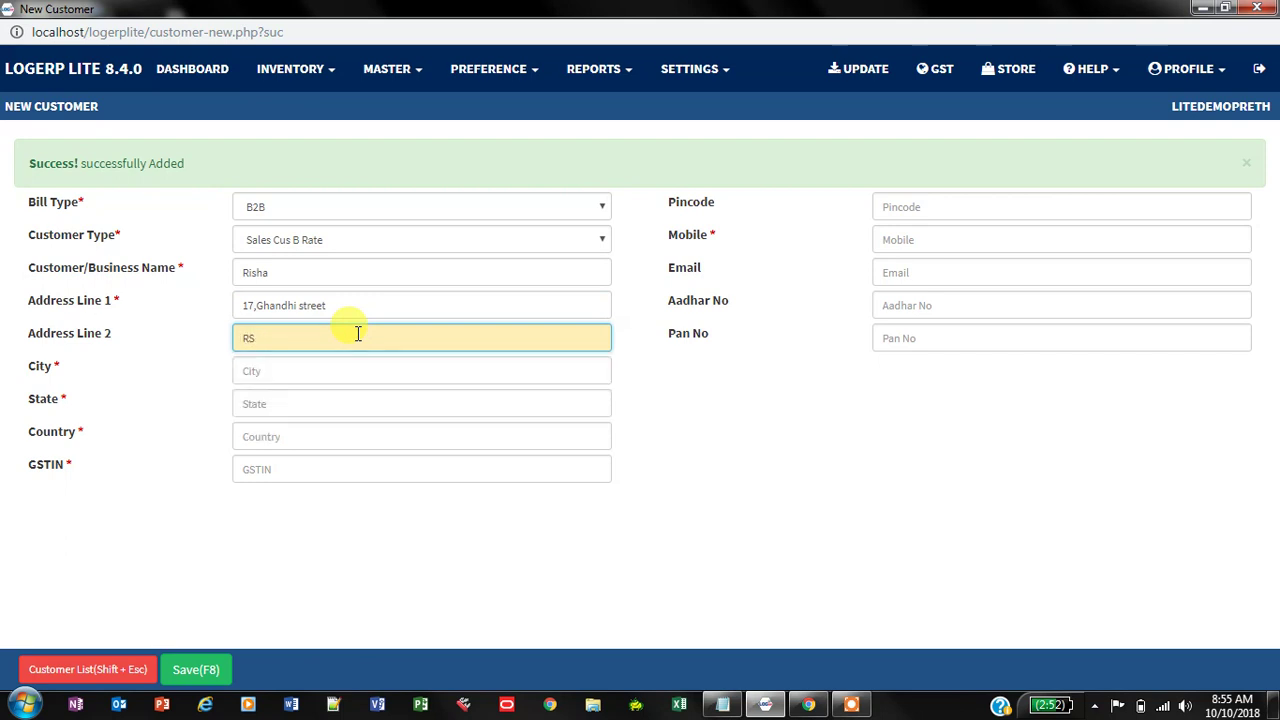
{"action": "type", "text": " Puram"}
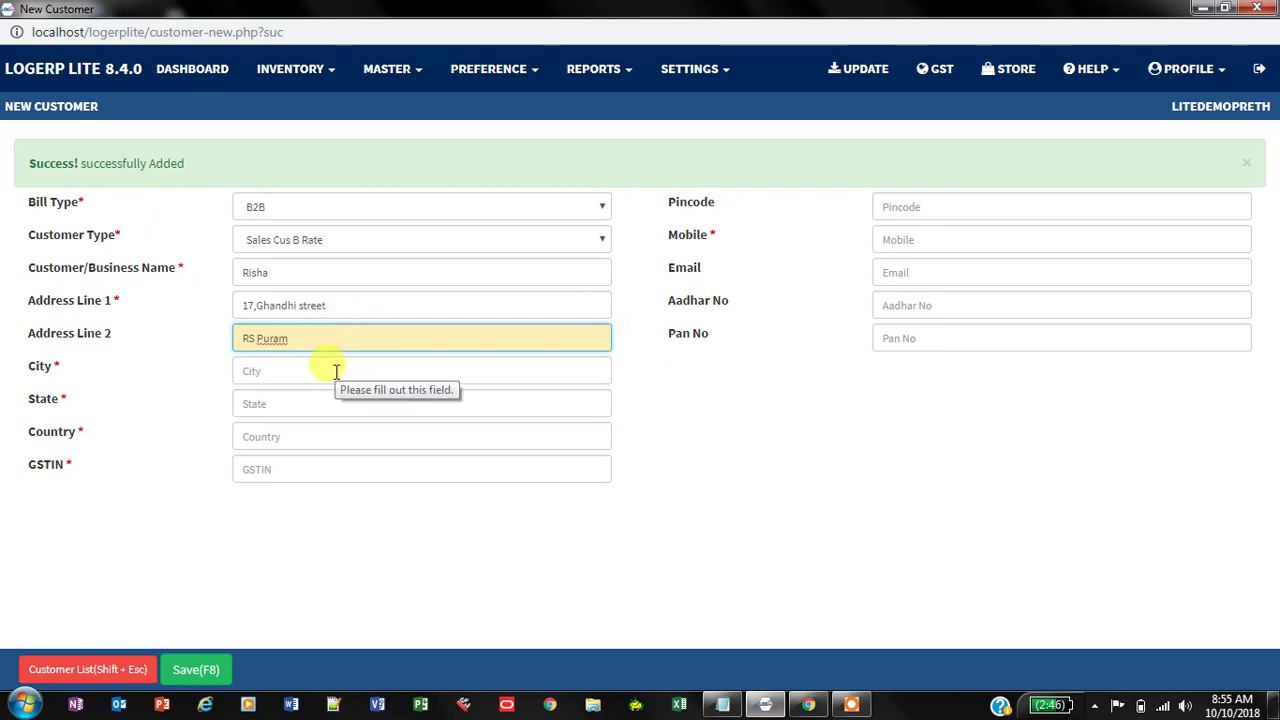
{"action": "left_click", "coordinate": [294, 371]}
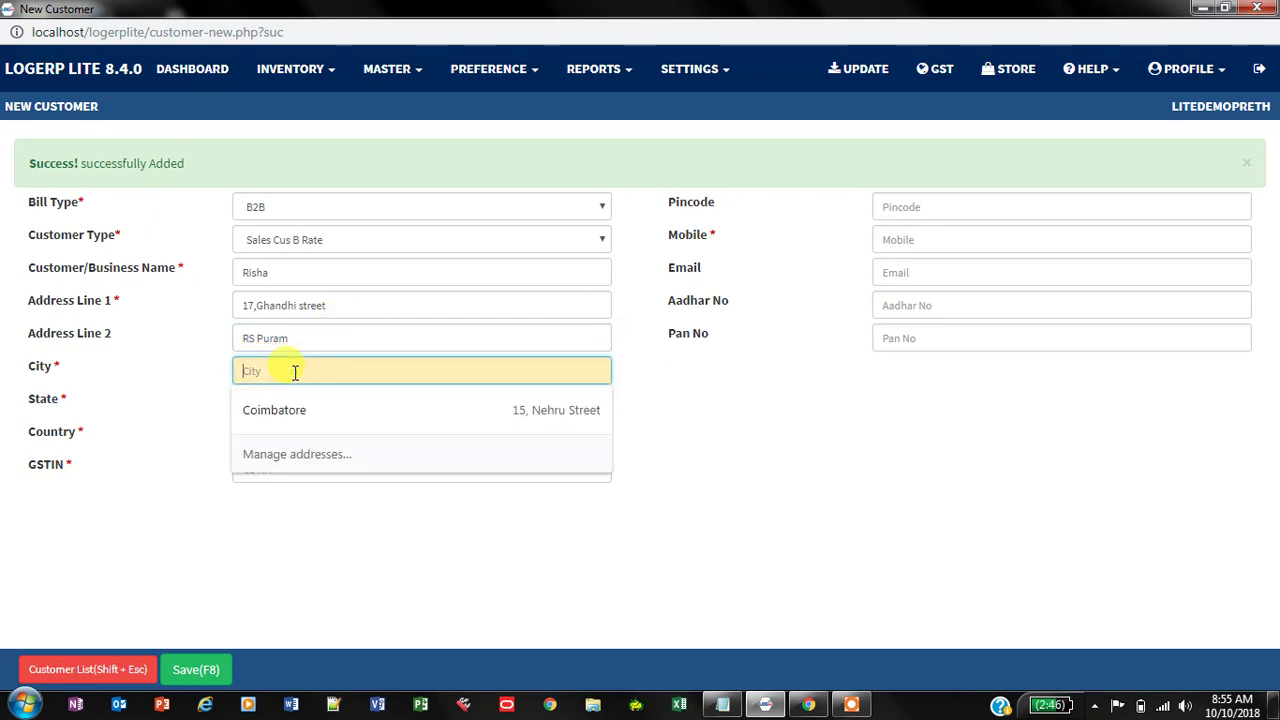
{"action": "type", "text": "Chennai"}
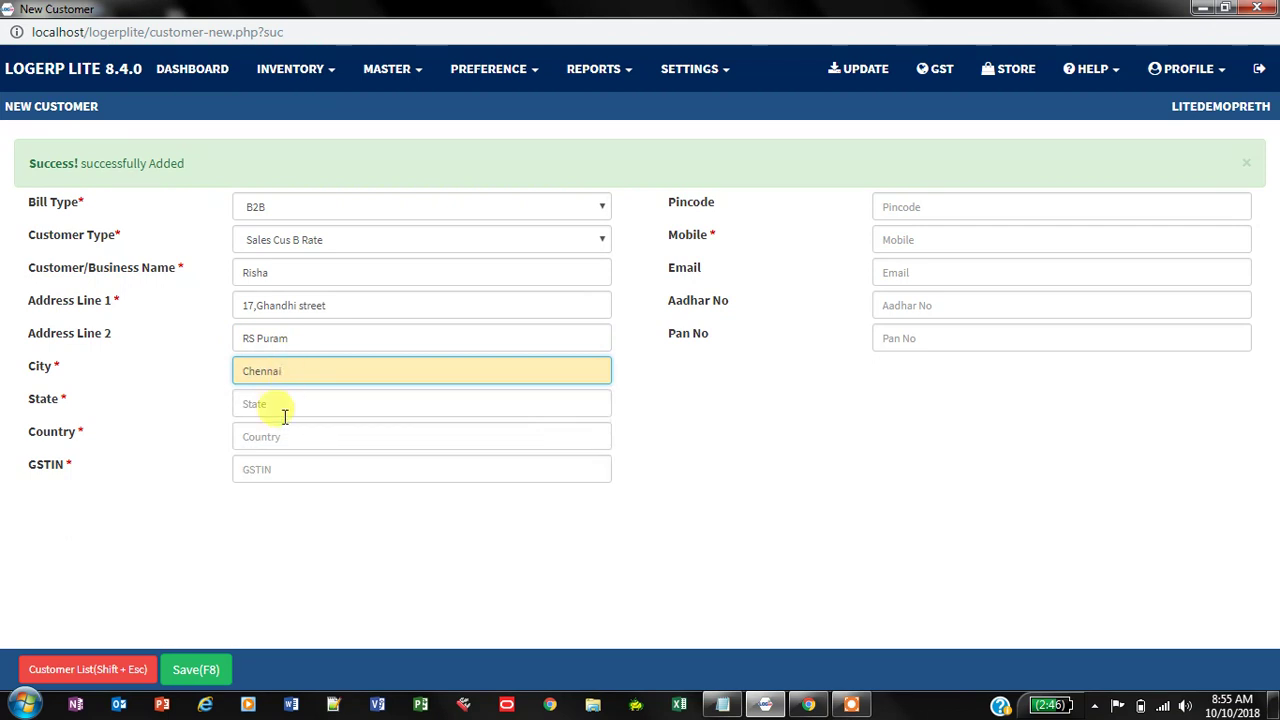
Step: Pick Tamilnadu as the state and paste in the customer's GSTIN
{"action": "left_click", "coordinate": [292, 406]}
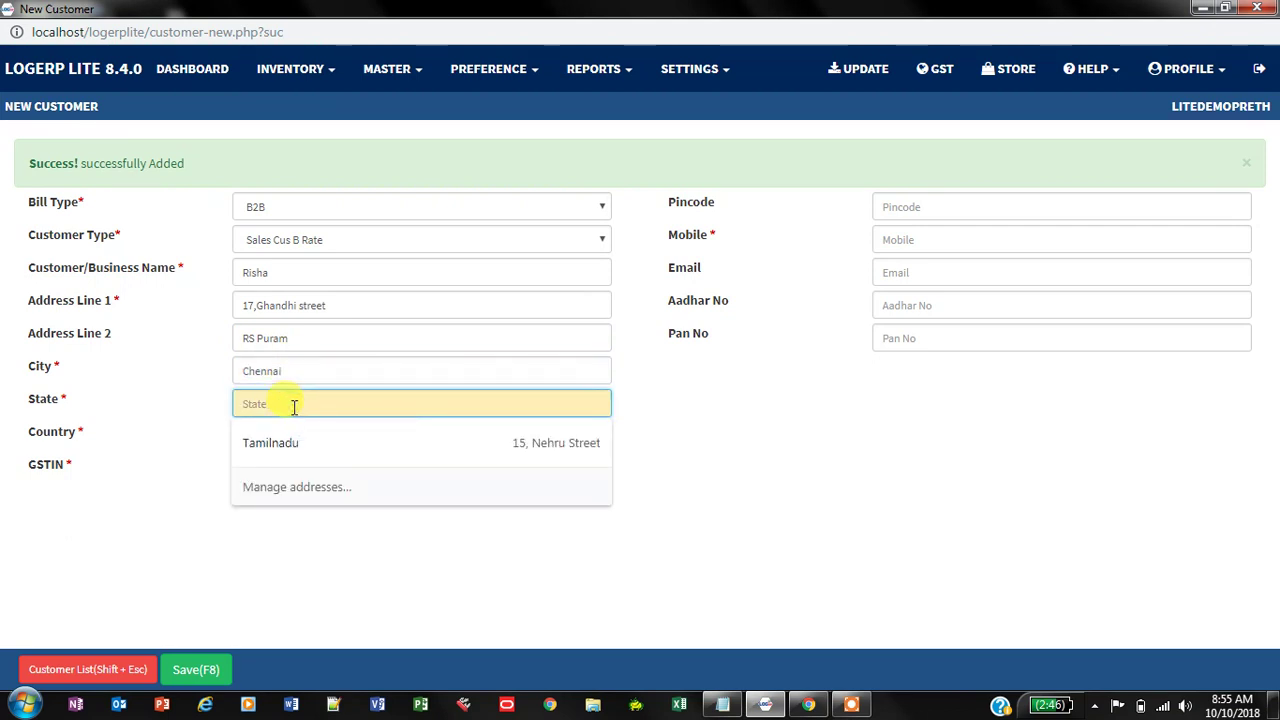
{"action": "key", "text": "Down"}
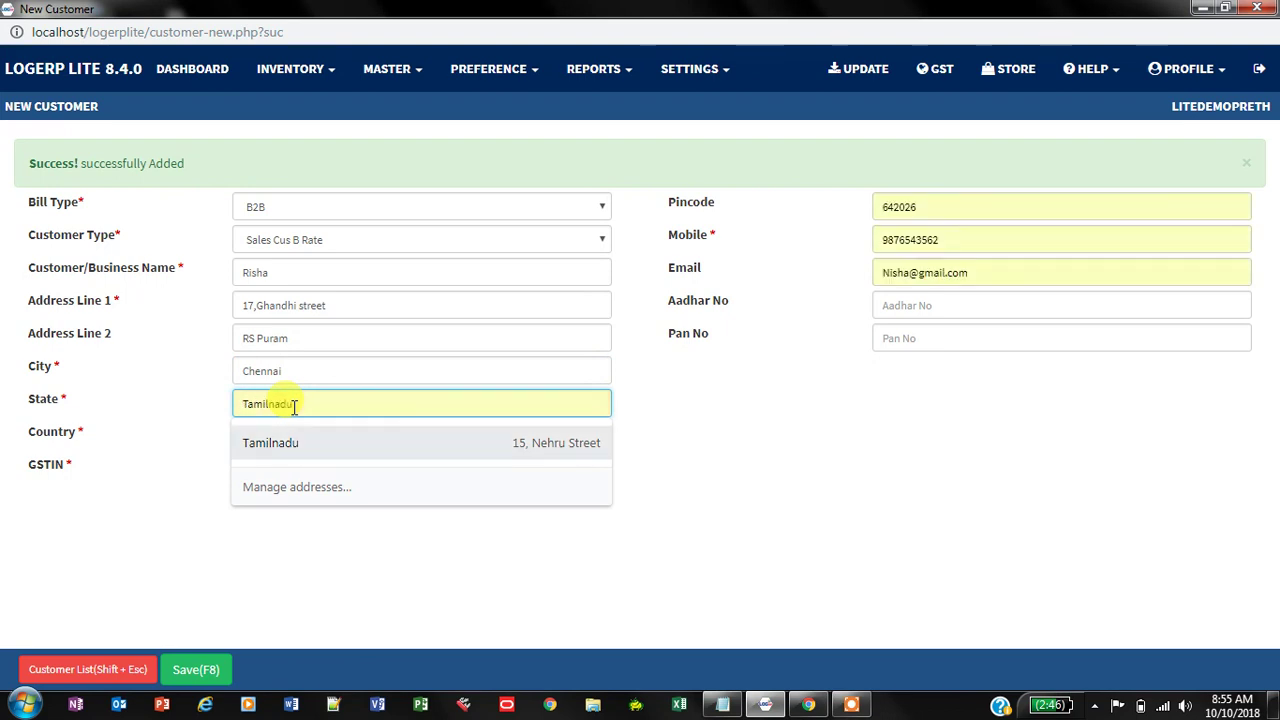
{"action": "left_click", "coordinate": [318, 450]}
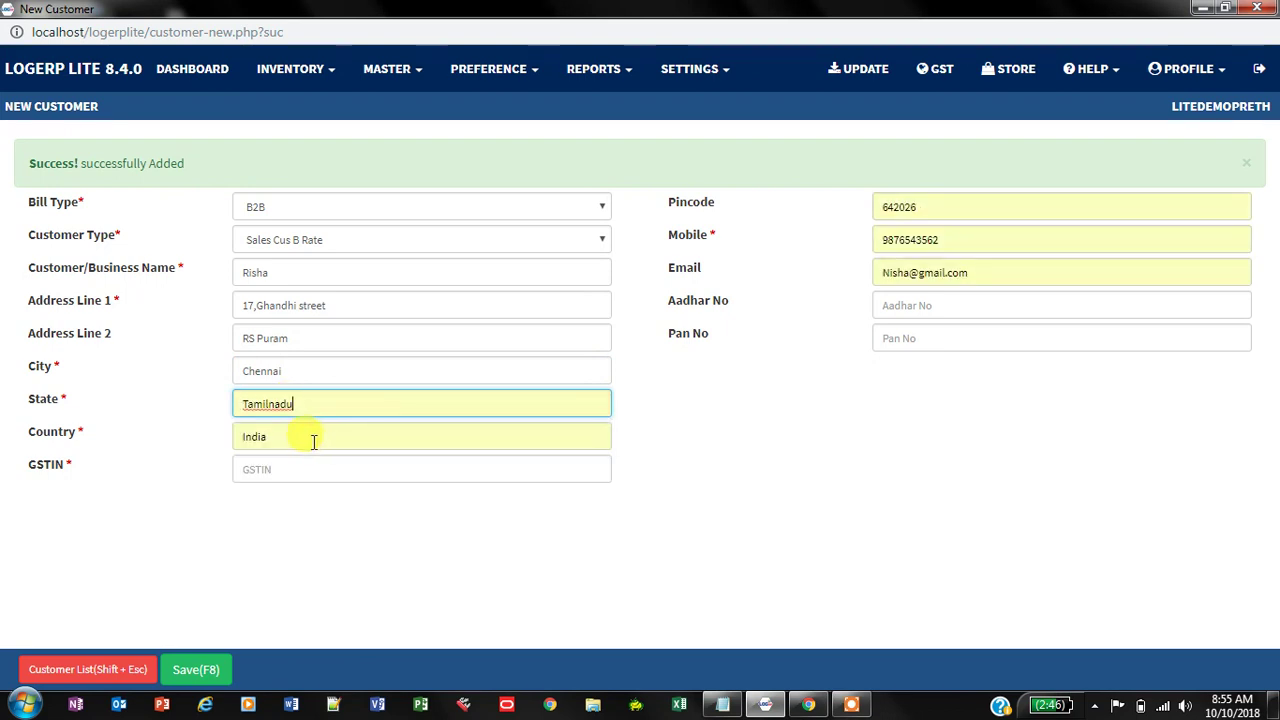
{"action": "left_click", "coordinate": [295, 474]}
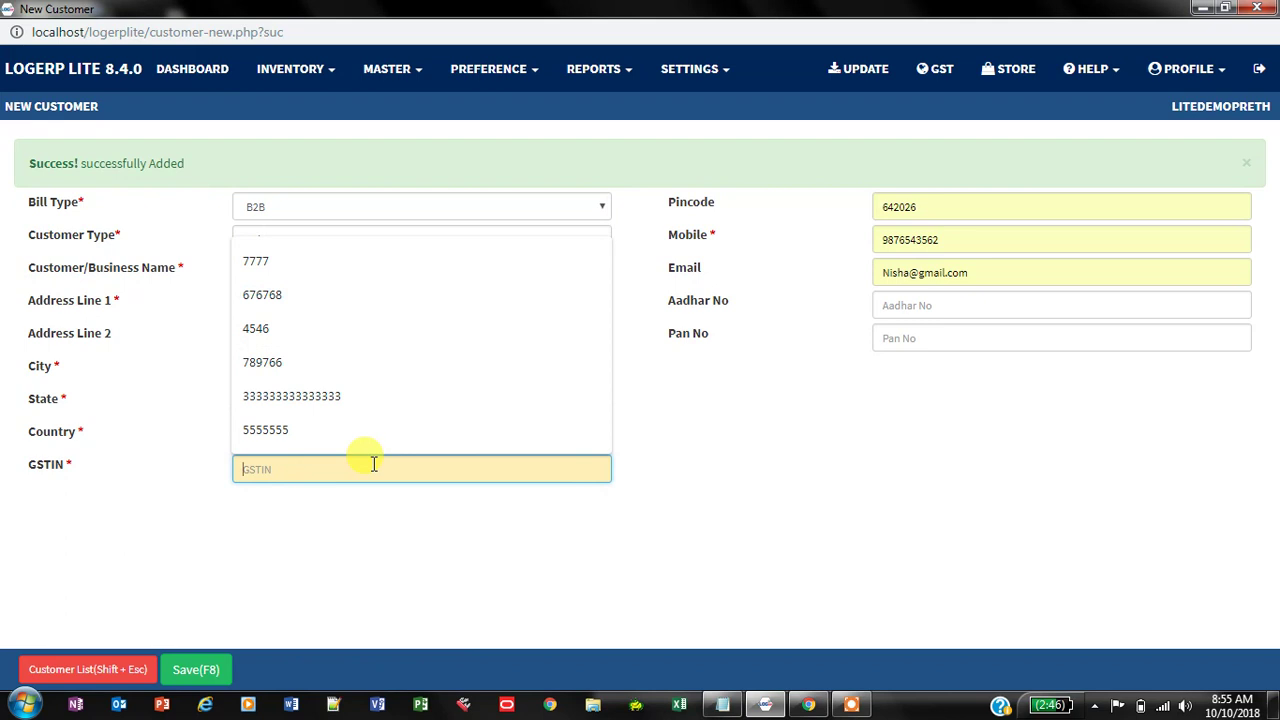
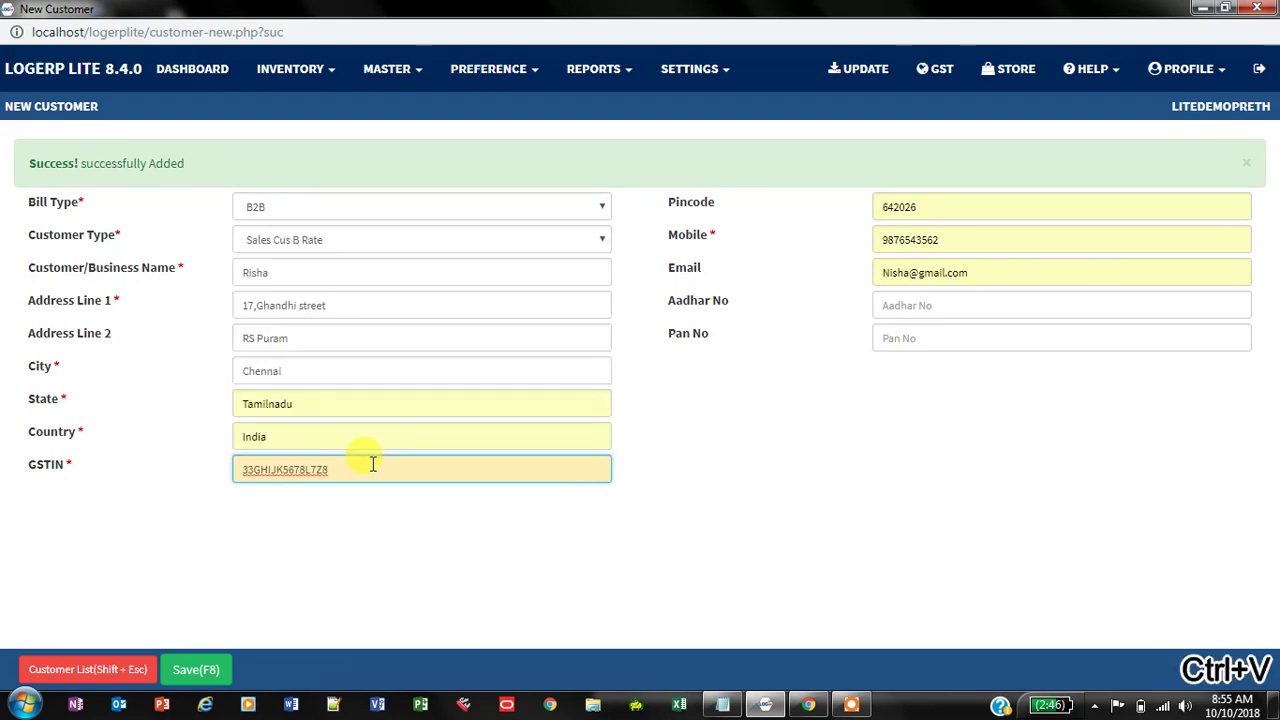
Step: Replace the autofilled pincode and mobile number with the customer's own
{"action": "left_click", "coordinate": [922, 205]}
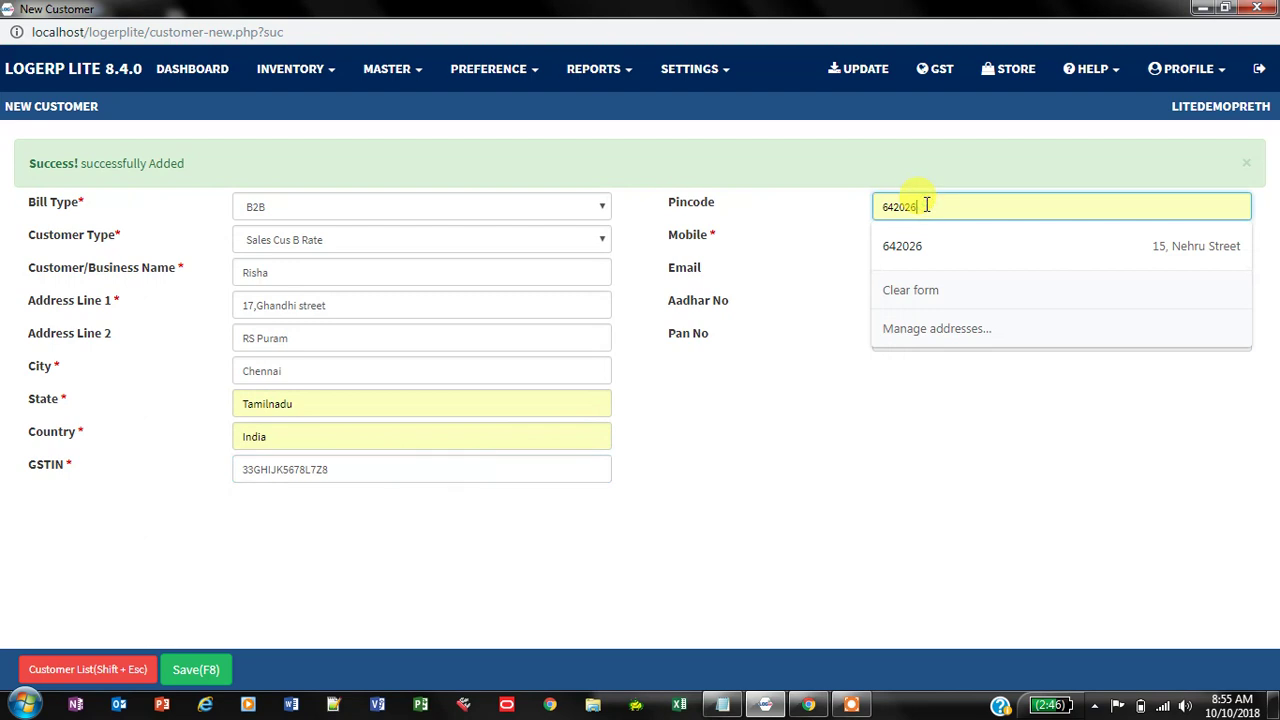
{"action": "key", "text": "BackSpace"}
{"action": "key", "text": "BackSpace"}
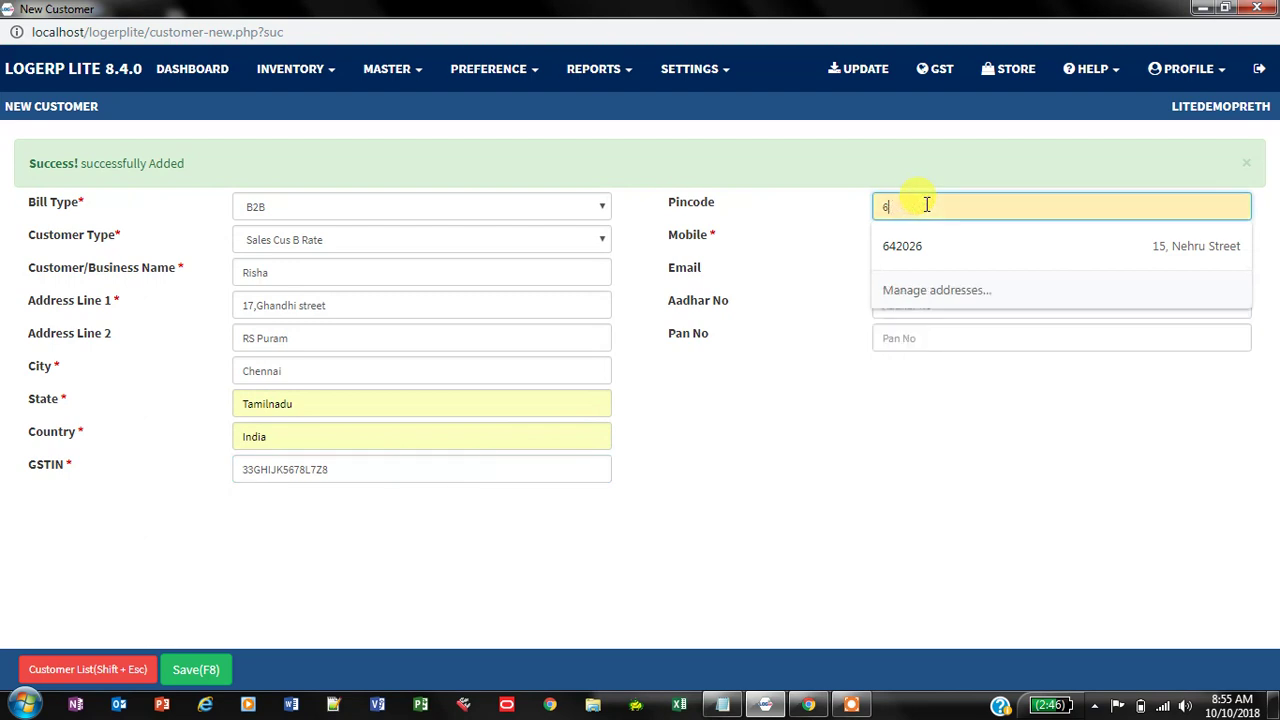
{"action": "type", "text": "0"}
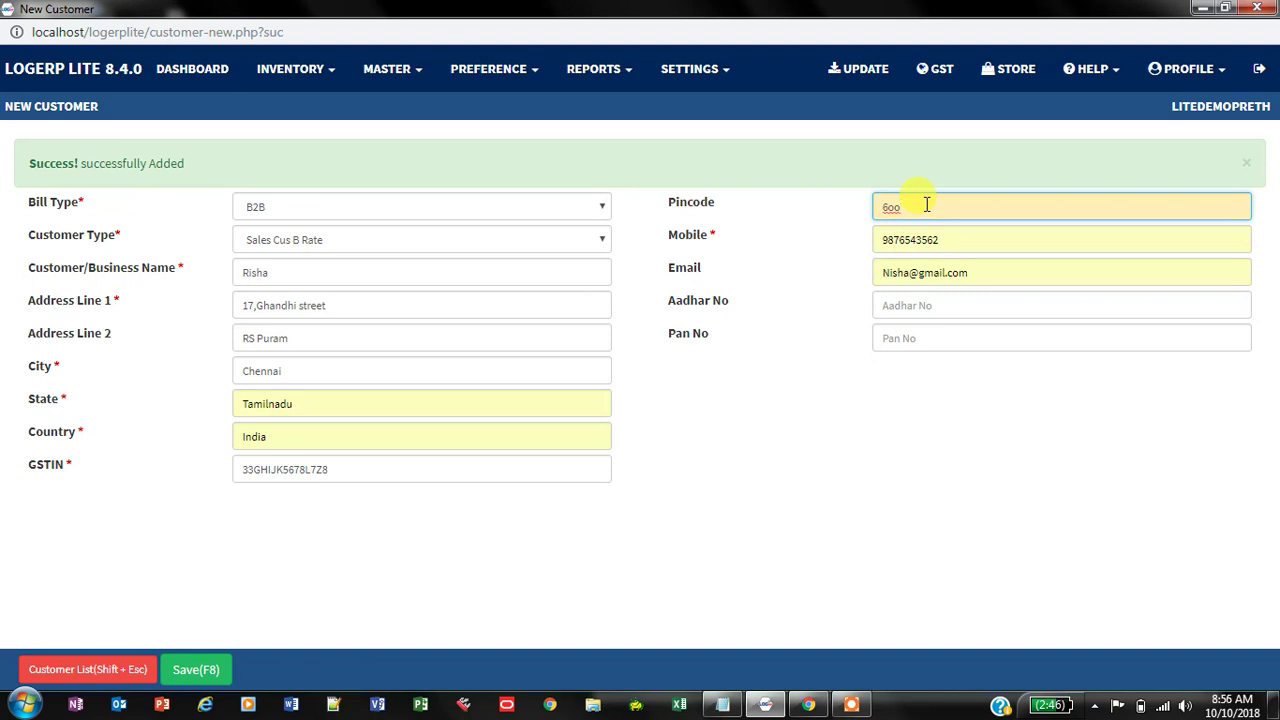
{"action": "key", "text": "BackSpace"}
{"action": "key", "text": "BackSpace"}
{"action": "key", "text": "BackSpace"}
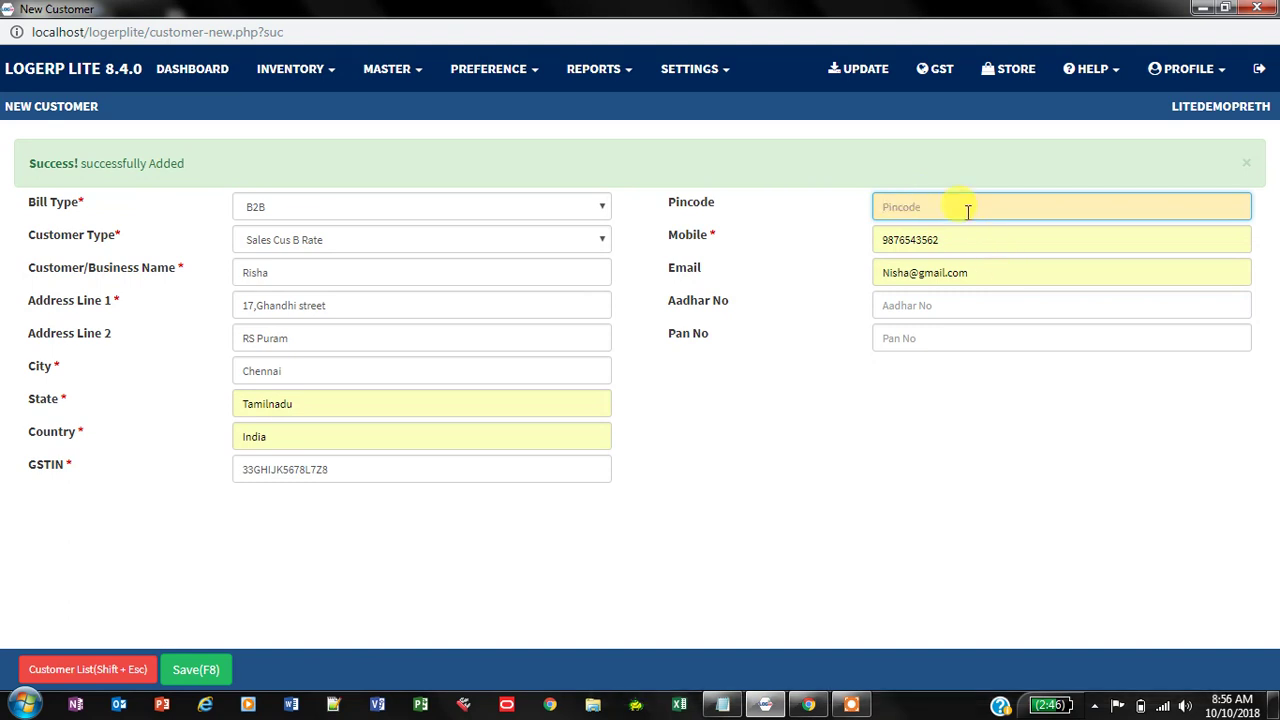
{"action": "type", "text": "600 12"}
{"action": "left_click", "coordinate": [967, 236]}
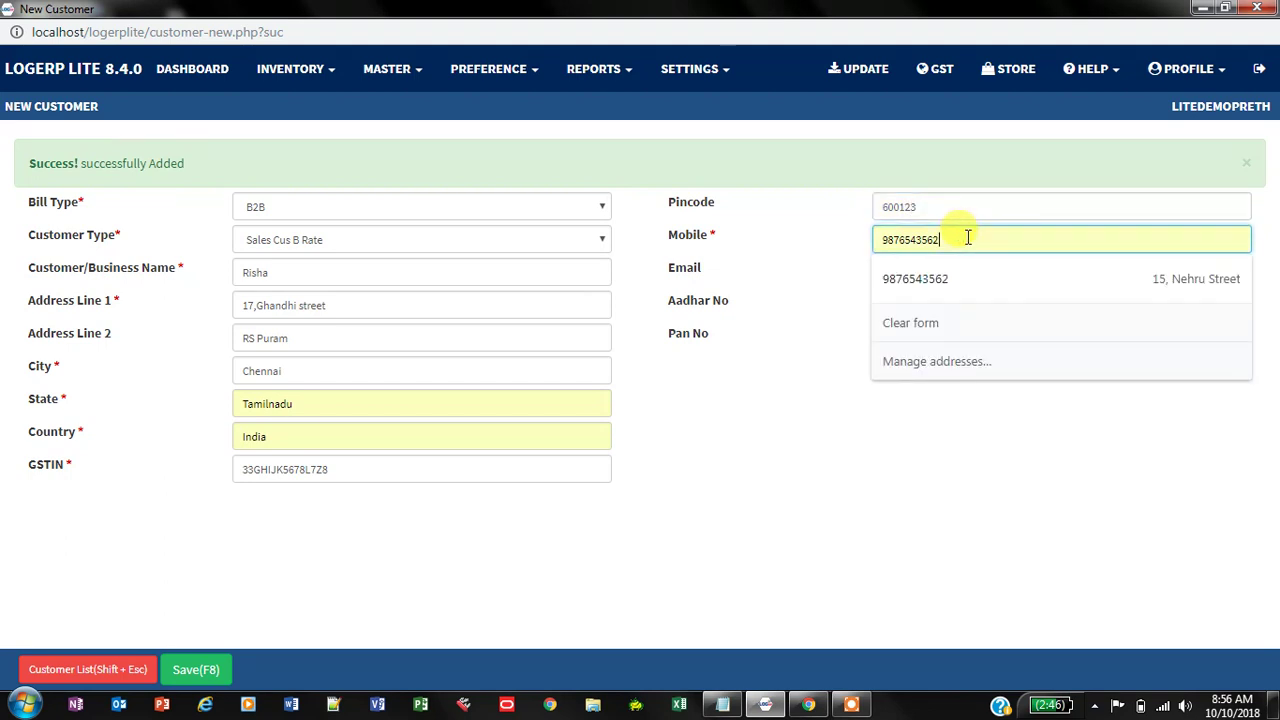
{"action": "key", "text": "BackSpace"}
{"action": "key", "text": "BackSpace"}
{"action": "key", "text": "BackSpace"}
{"action": "key", "text": "BackSpace"}
{"action": "key", "text": "BackSpace"}
{"action": "key", "text": "BackSpace"}
{"action": "key", "text": "BackSpace"}
{"action": "key", "text": "BackSpace"}
{"action": "key", "text": "BackSpace"}
{"action": "key", "text": "BackSpace"}
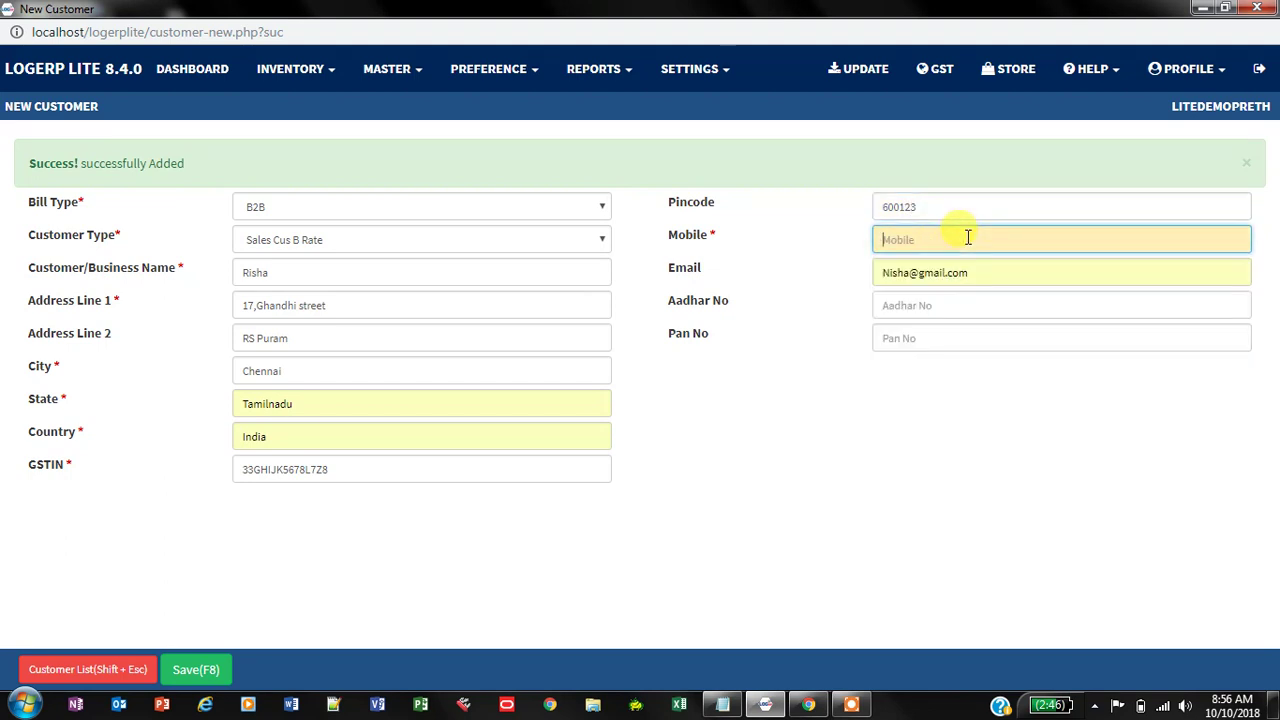
Step: Correct the e-mail, add the Aadhar and PAN numbers, and save the B2B customer
{"action": "double_click", "coordinate": [997, 271]}
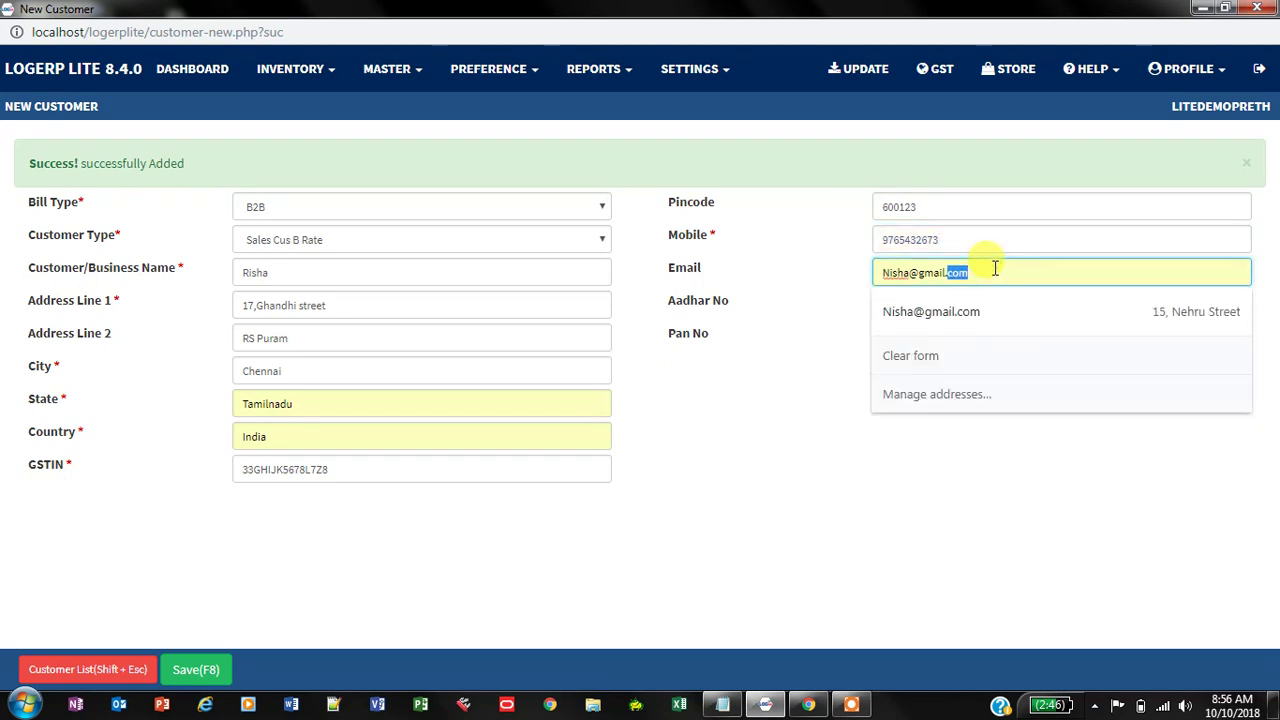
{"action": "key", "text": "BackSpace"}
{"action": "key", "text": "BackSpace"}
{"action": "key", "text": "BackSpace"}
{"action": "key", "text": "BackSpace"}
{"action": "key", "text": "BackSpace"}
{"action": "key", "text": "BackSpace"}
{"action": "key", "text": "BackSpace"}
{"action": "key", "text": "BackSpace"}
{"action": "key", "text": "BackSpace"}
{"action": "key", "text": "BackSpace"}
{"action": "key", "text": "BackSpace"}
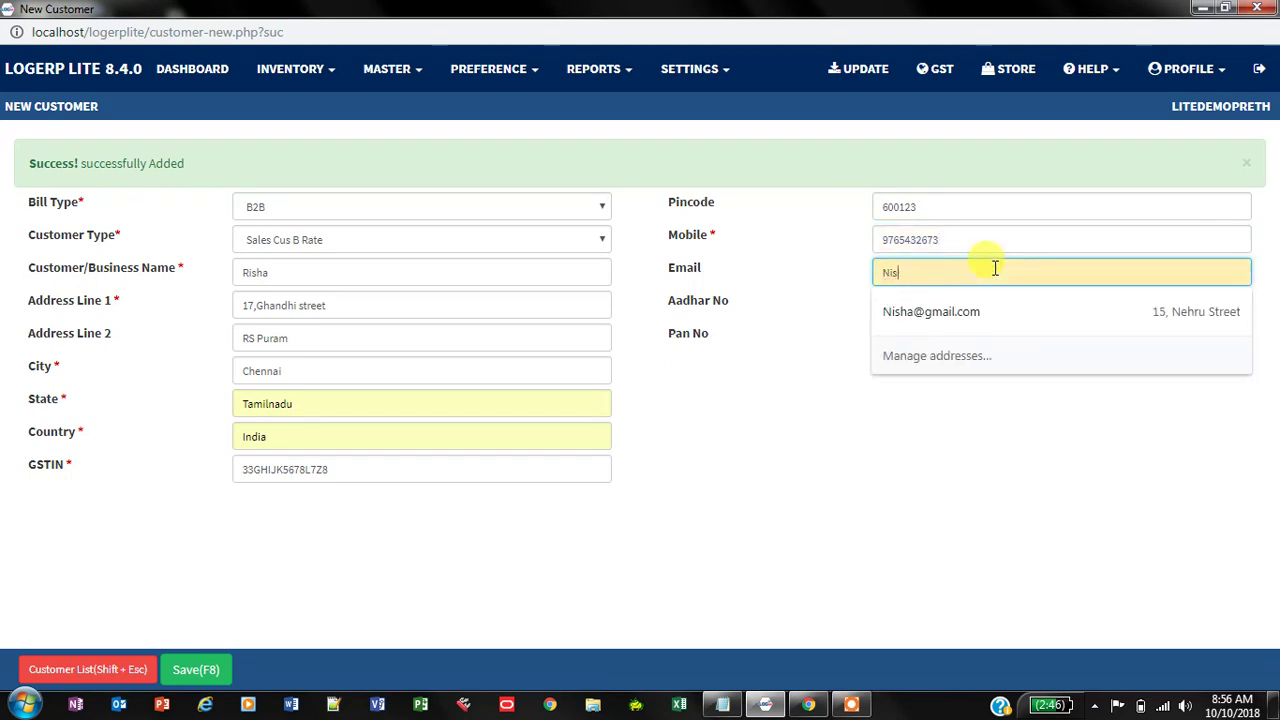
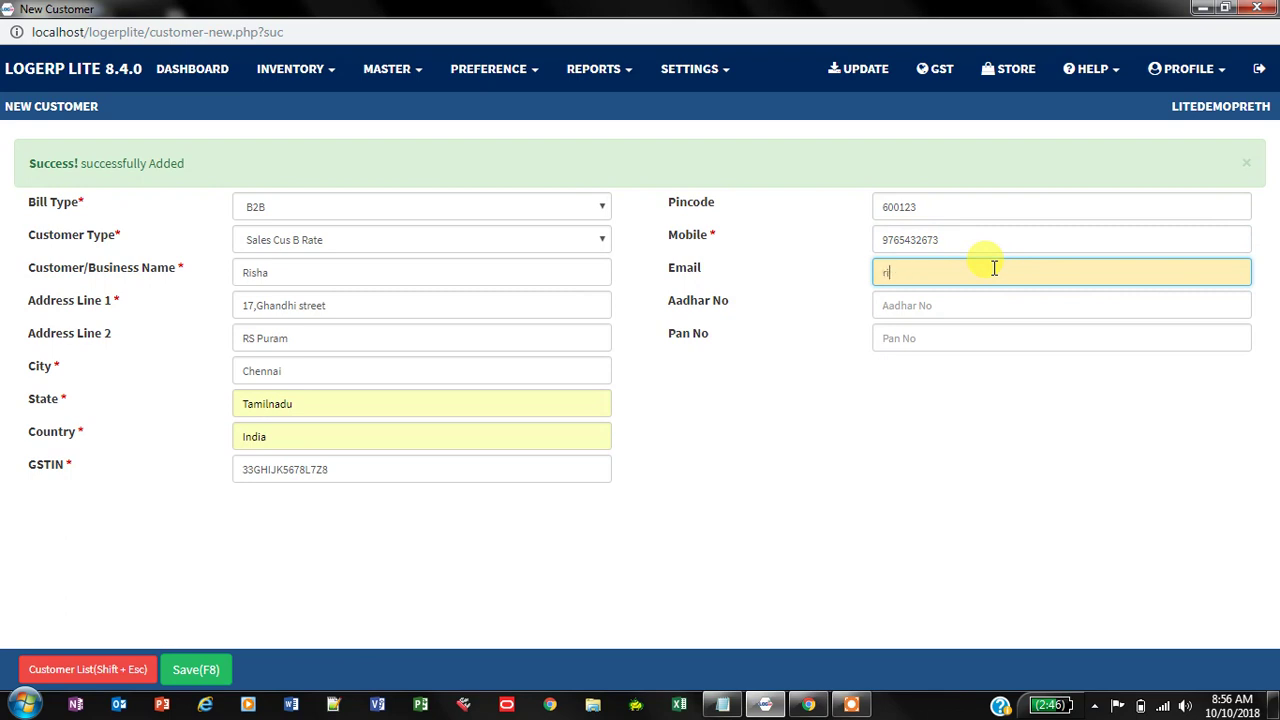
{"action": "left_click", "coordinate": [931, 307]}
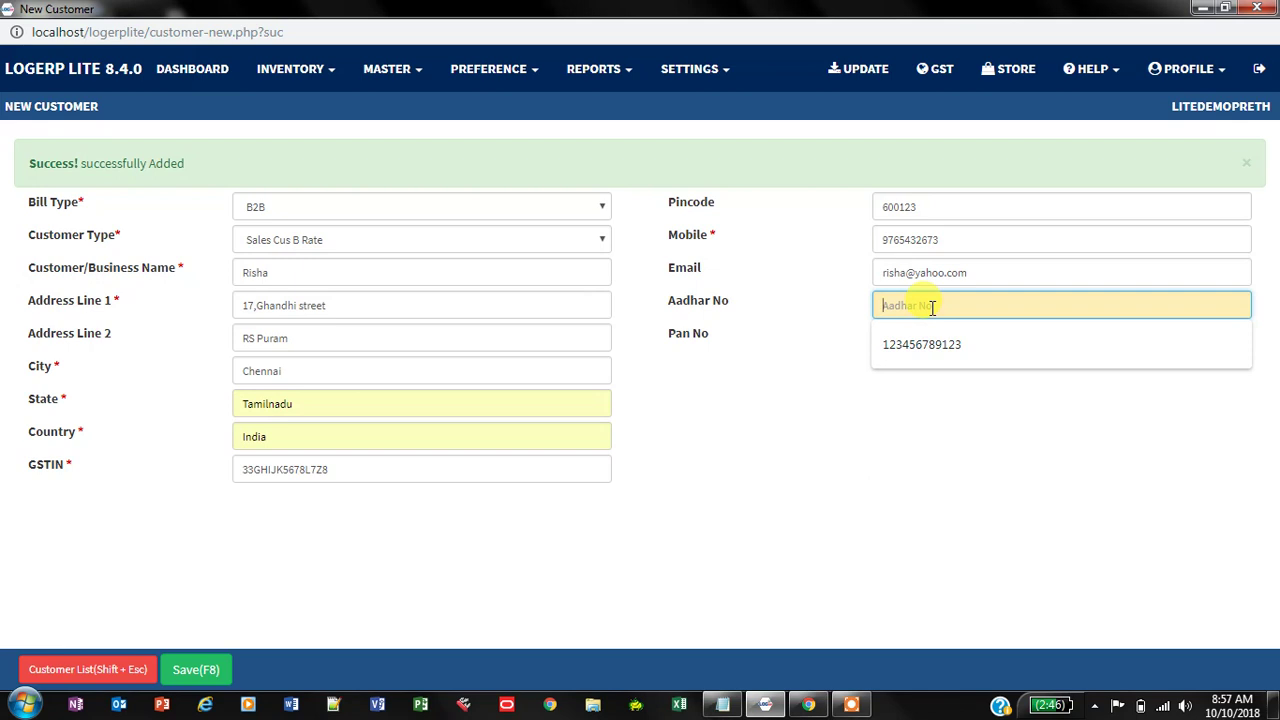
{"action": "left_click", "coordinate": [920, 310]}
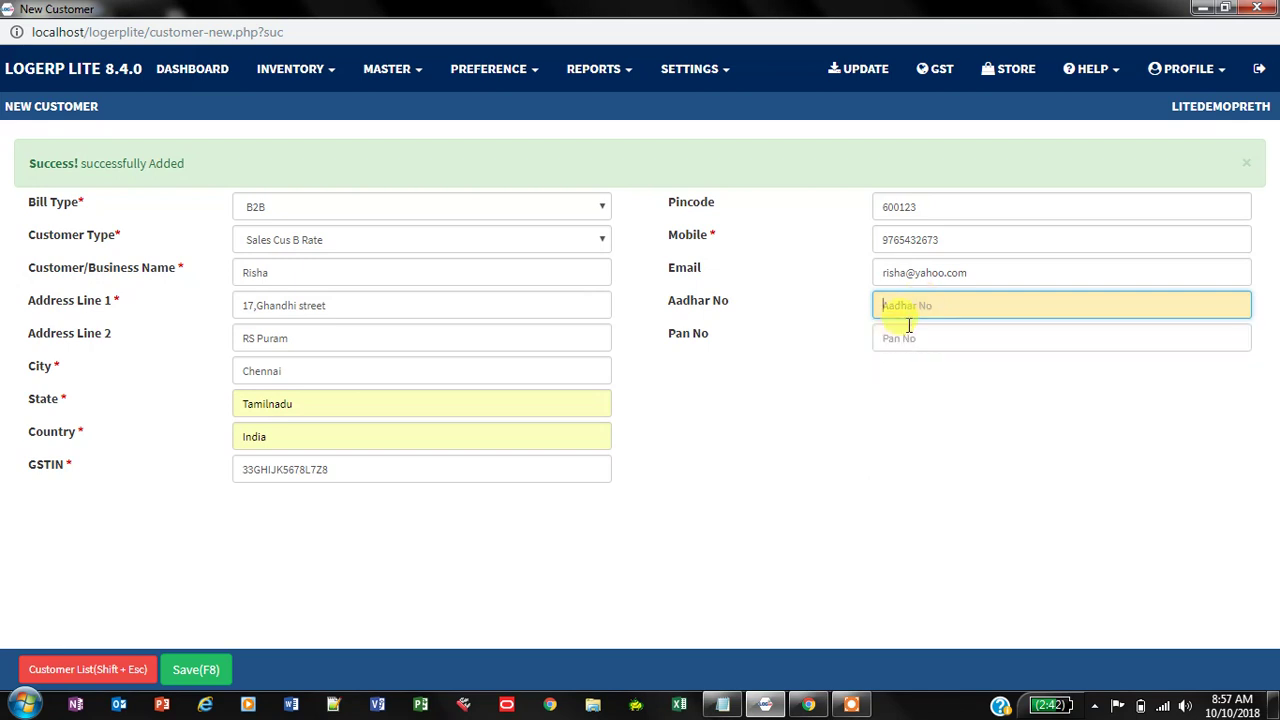
{"action": "key", "text": "ctrl+v"}
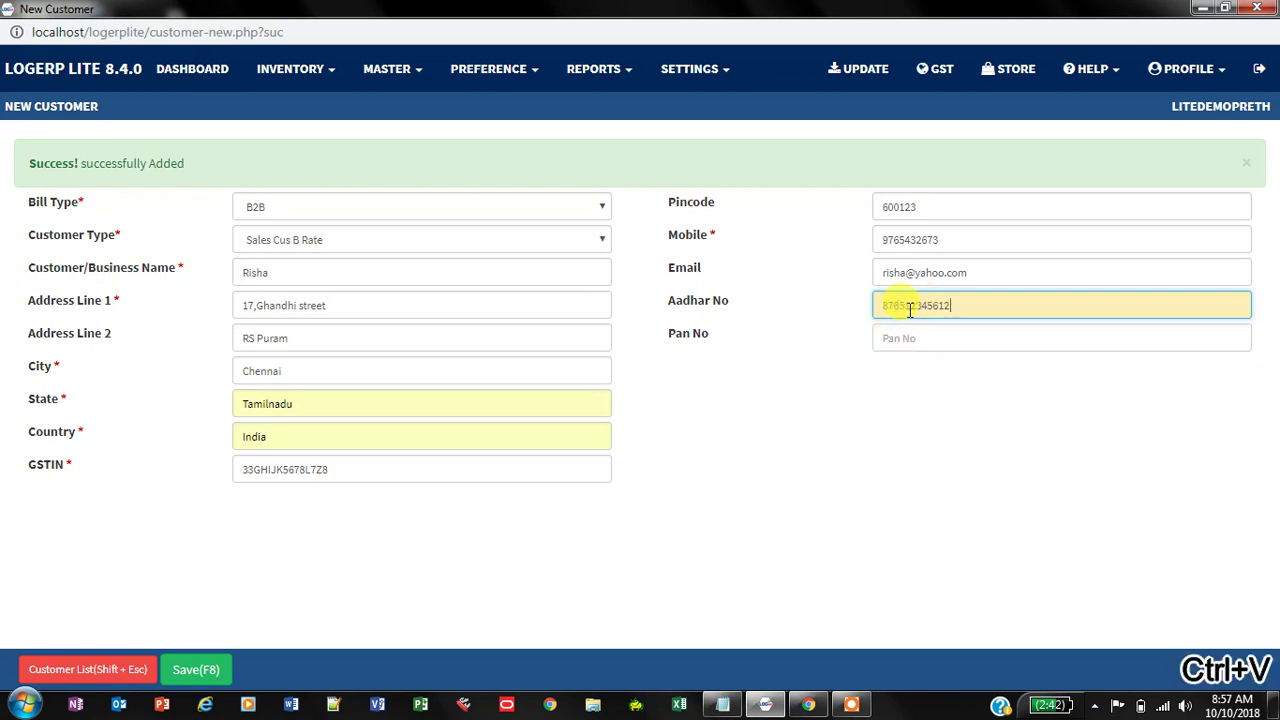
{"action": "left_click", "coordinate": [901, 339]}
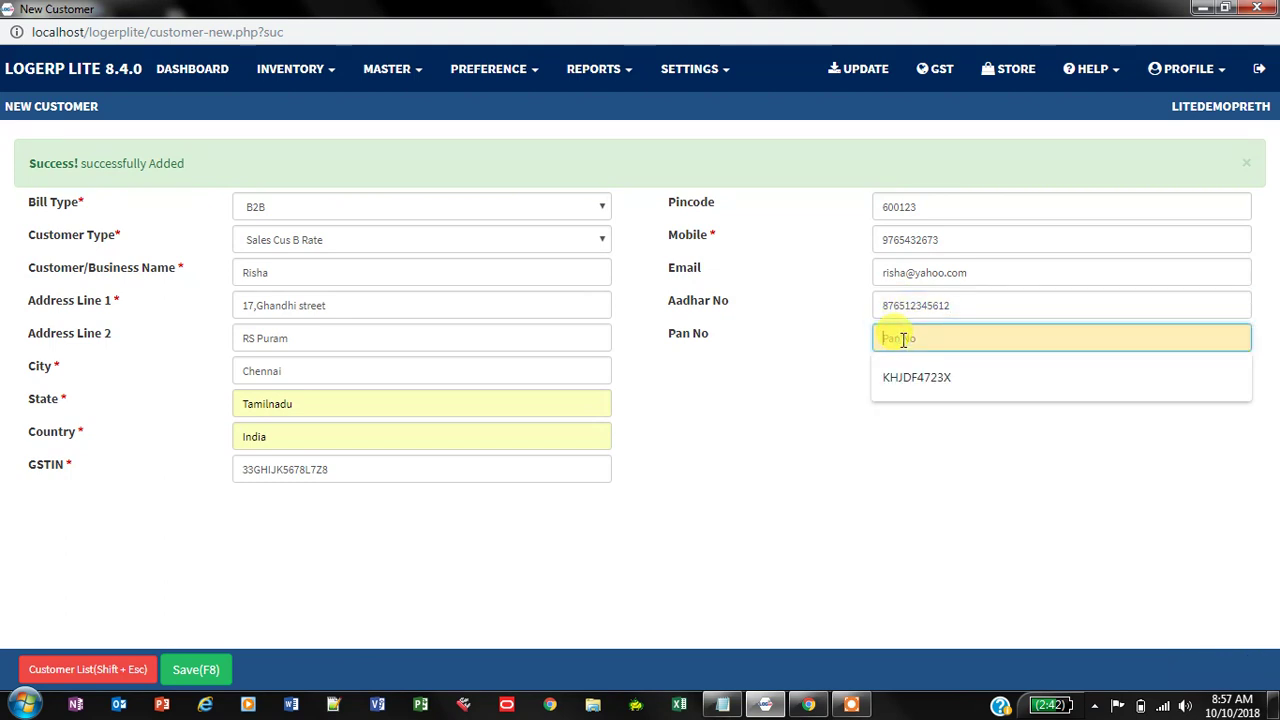
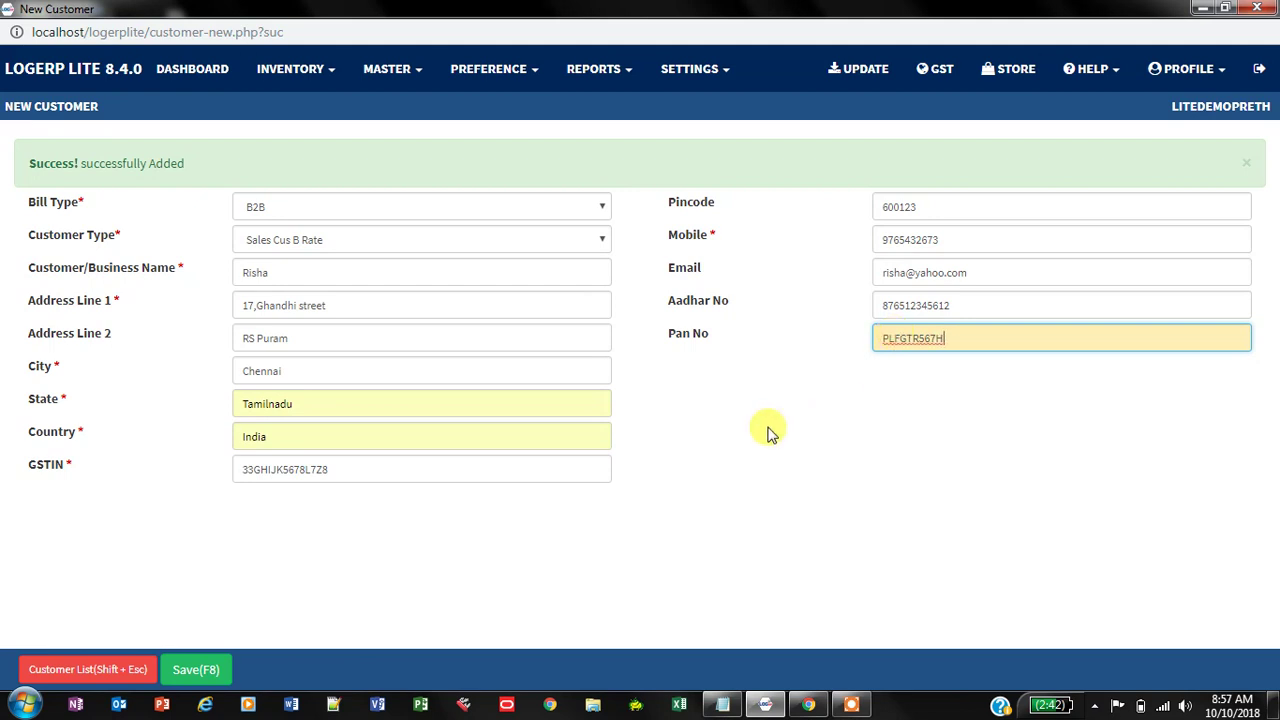
{"action": "left_click", "coordinate": [196, 670]}
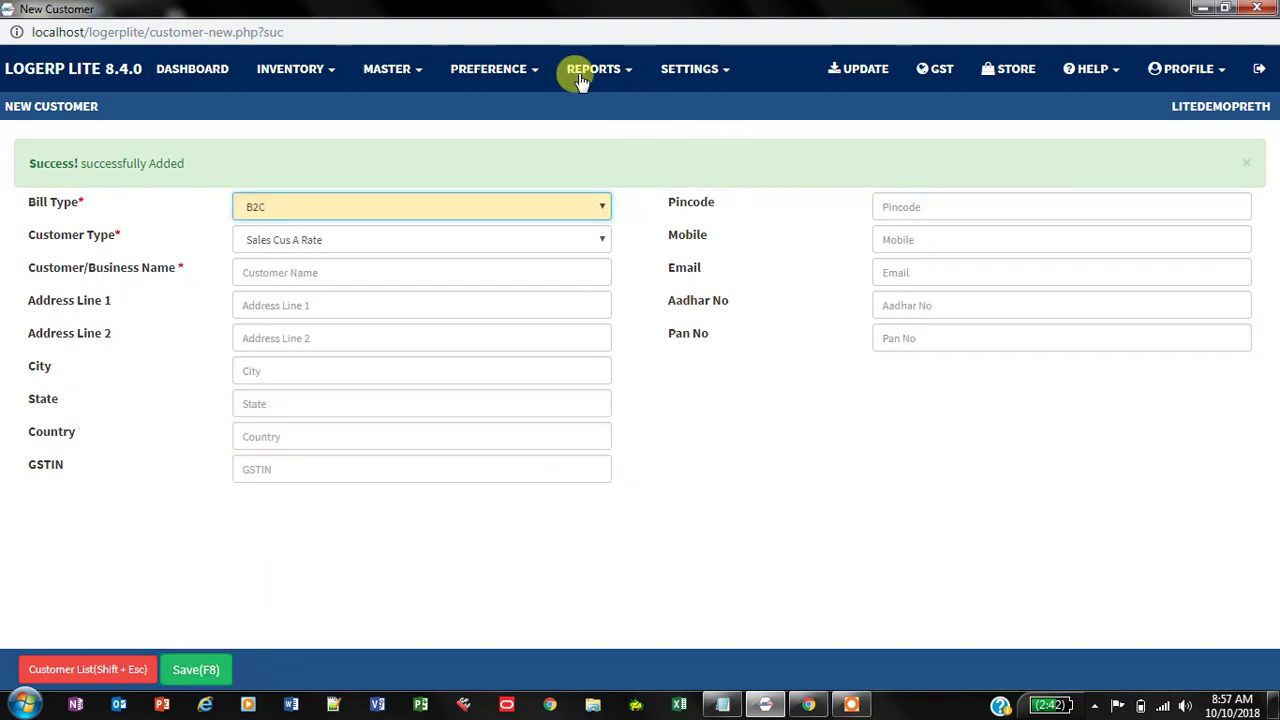
Step: Open the Customers List from the MASTER > Customer menu
{"action": "left_click", "coordinate": [418, 76]}
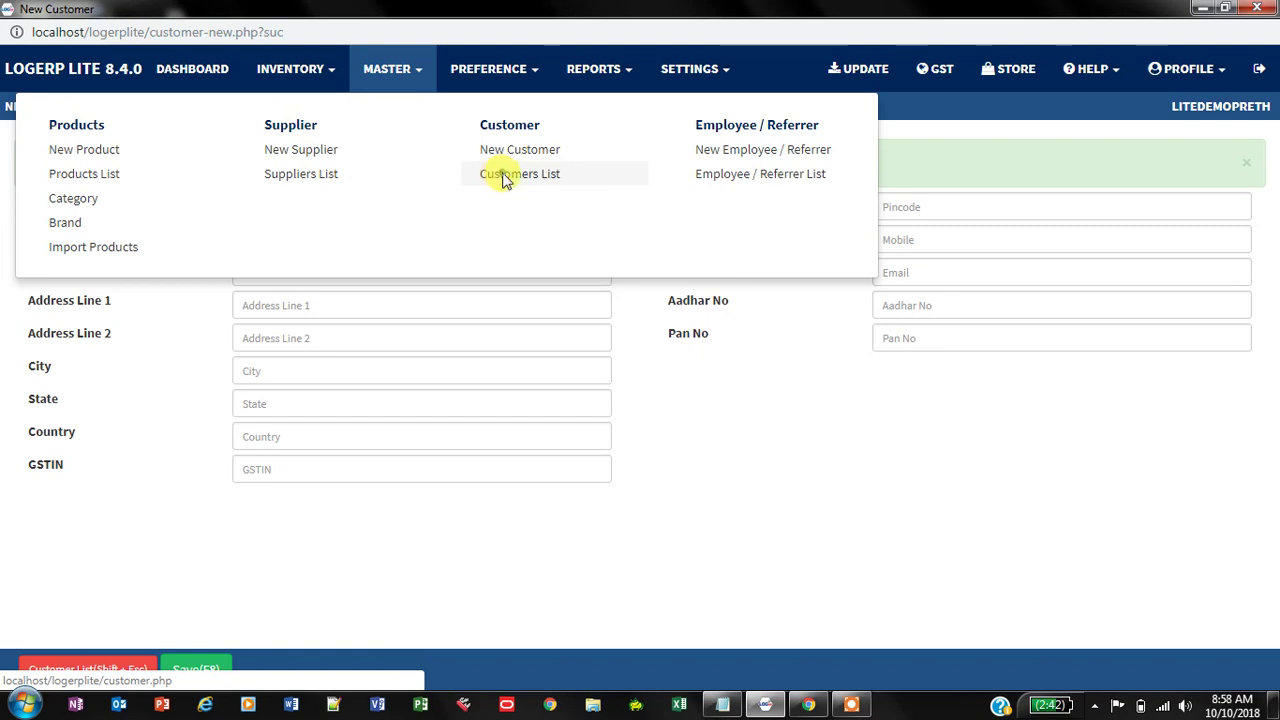
{"action": "left_click", "coordinate": [503, 176]}
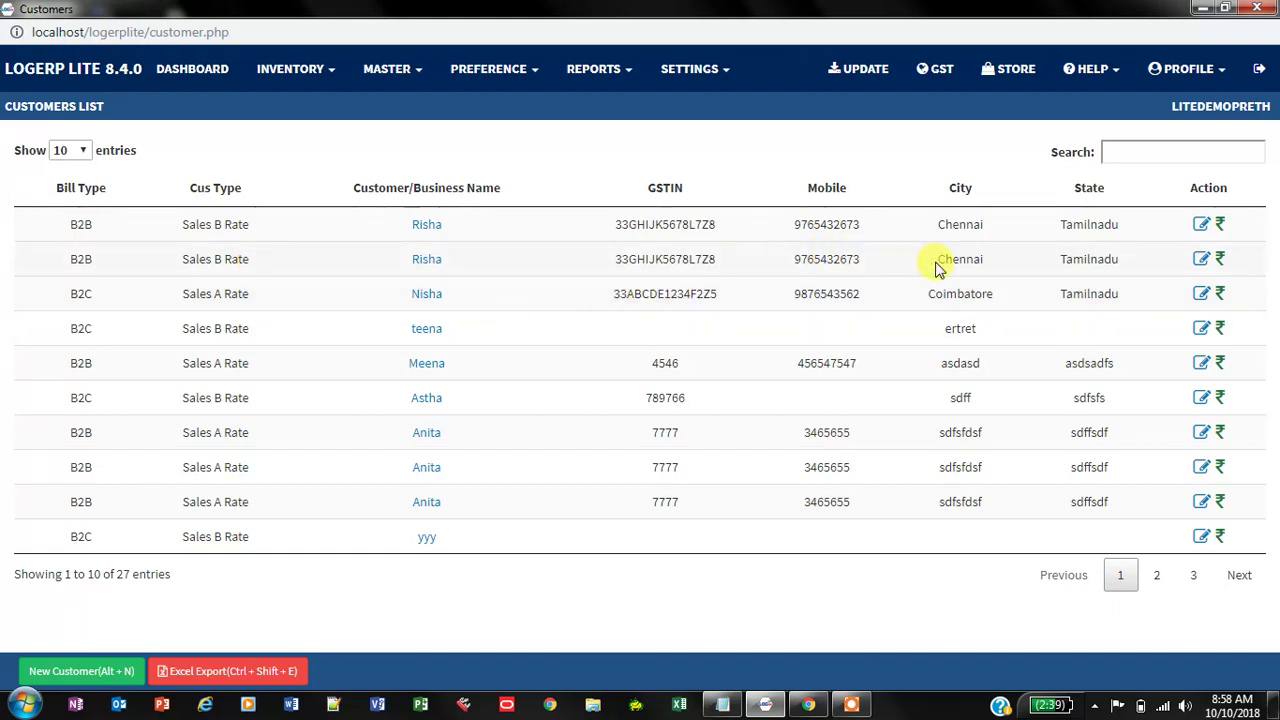
Step: Re-save the B2B customer's record from the list and return to the New Sales window
{"action": "left_click", "coordinate": [1203, 262]}
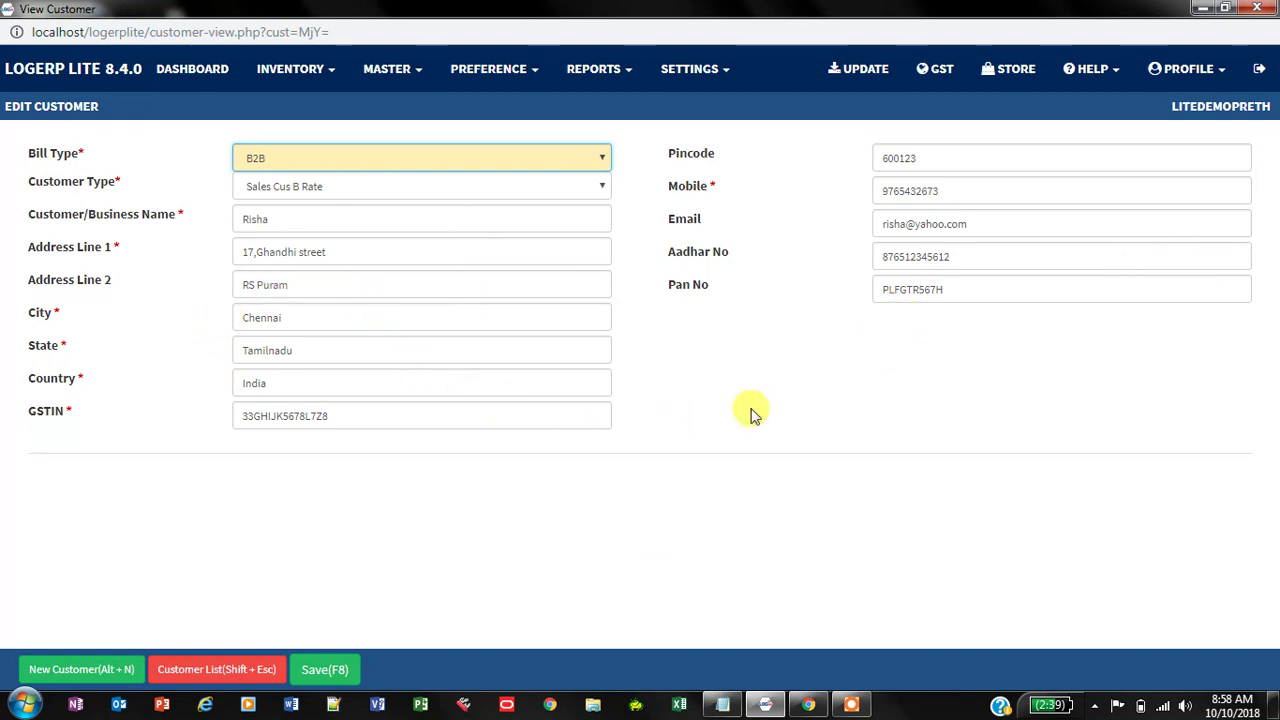
{"action": "left_click", "coordinate": [322, 672]}
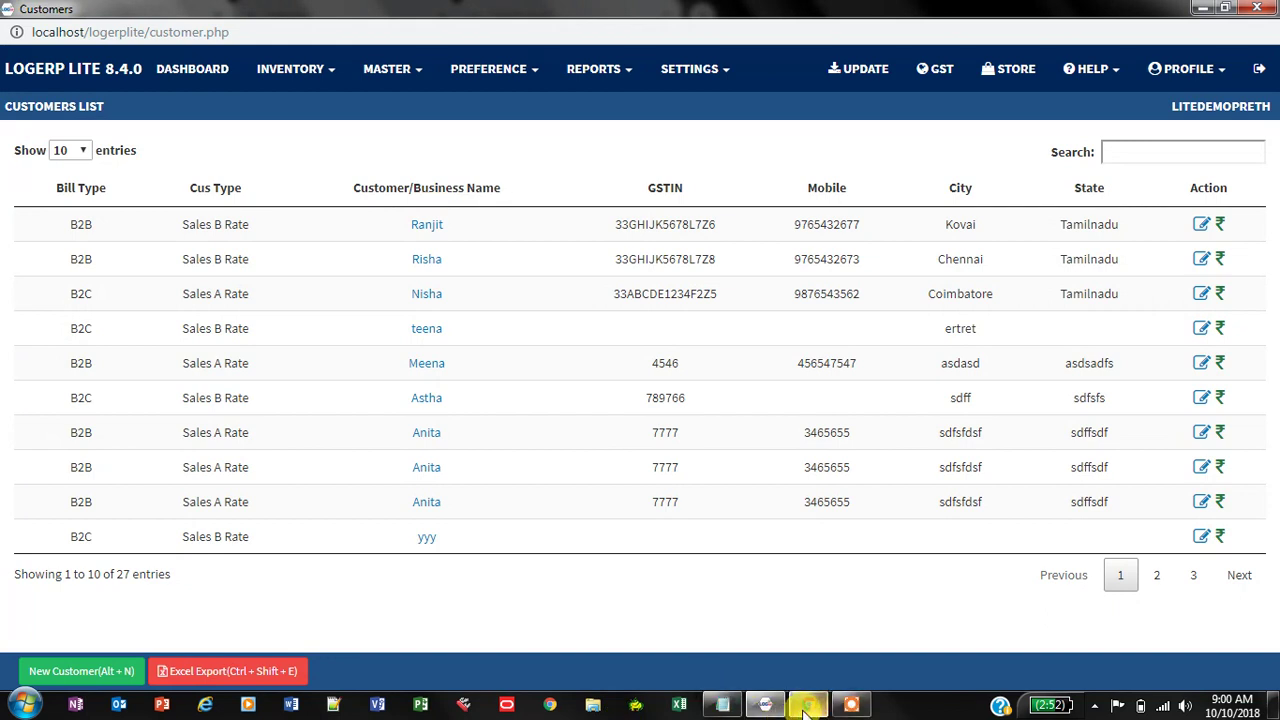
{"action": "left_click", "coordinate": [810, 704]}
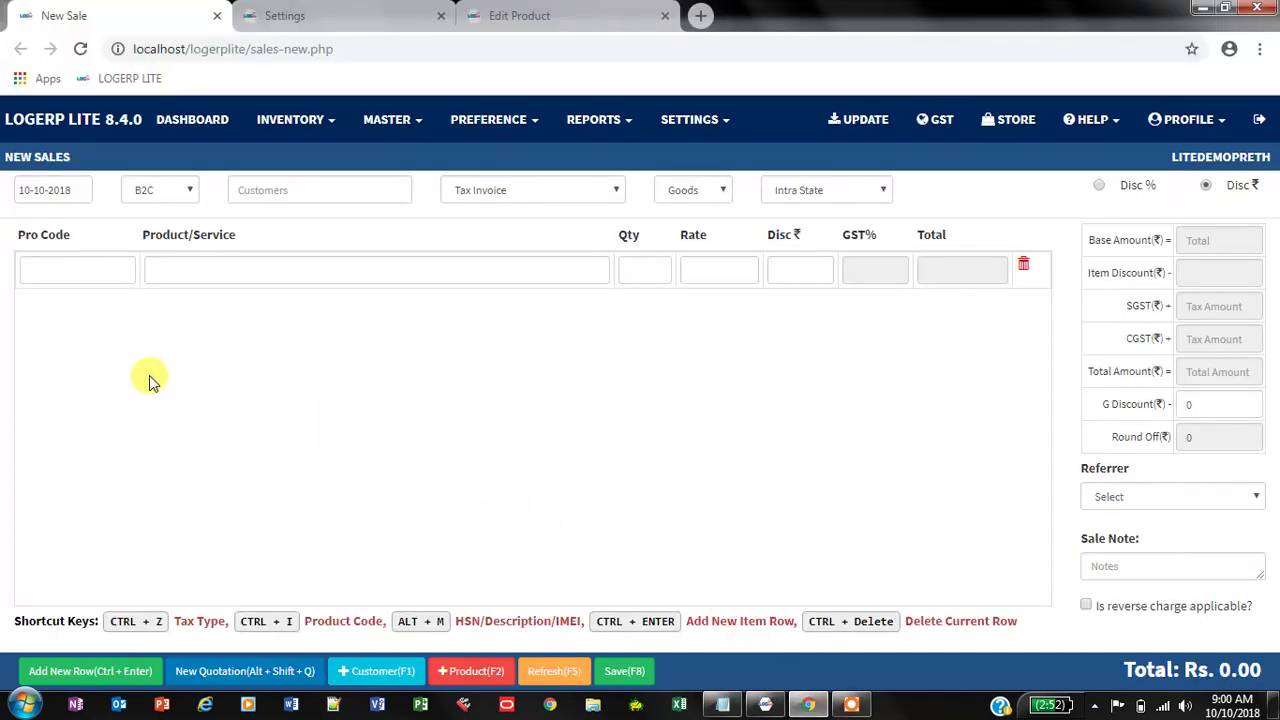
Step: Bill the B2C customer for one Cotton saree, priced at the A rate of 500
{"action": "left_click", "coordinate": [261, 190]}
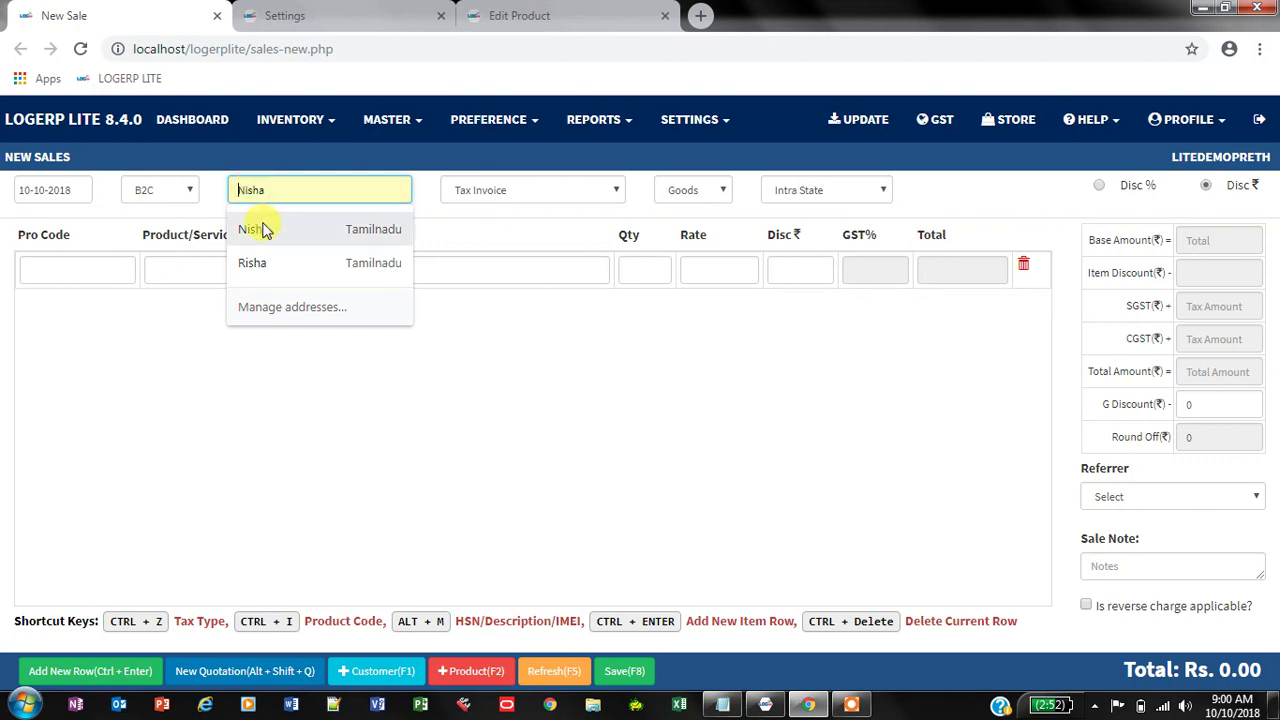
{"action": "left_click", "coordinate": [263, 229]}
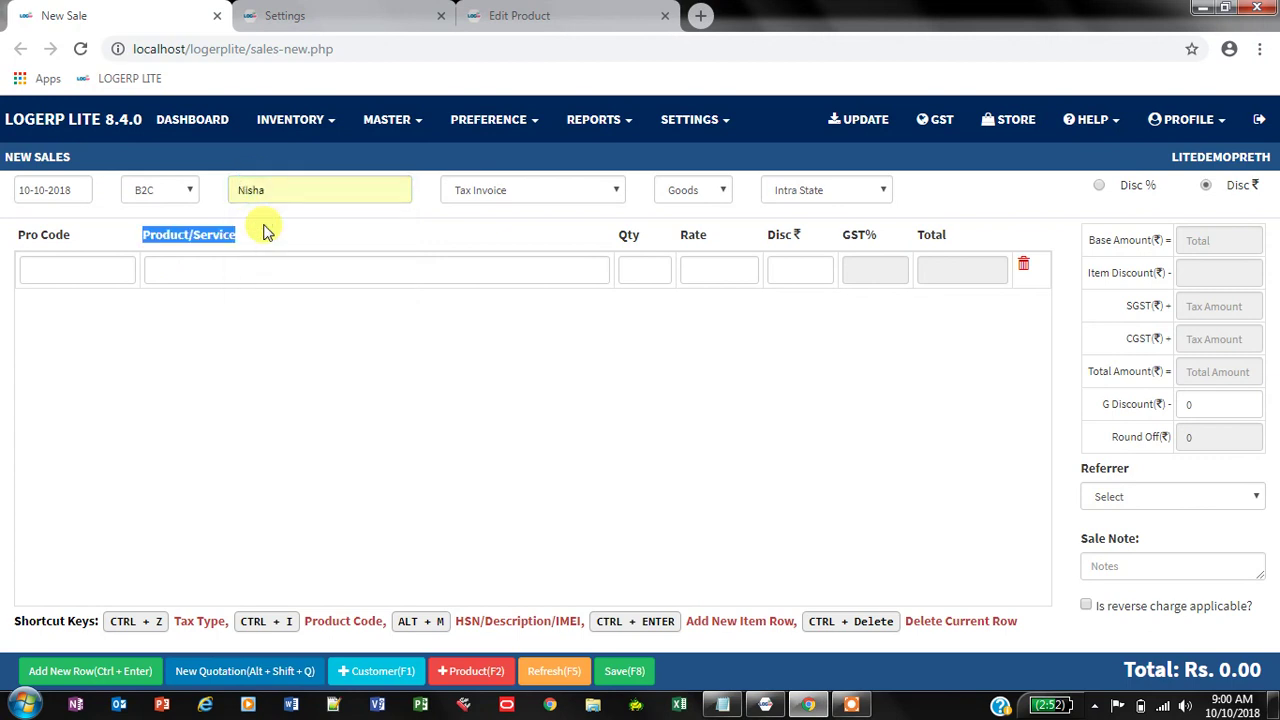
{"action": "left_click", "coordinate": [173, 271]}
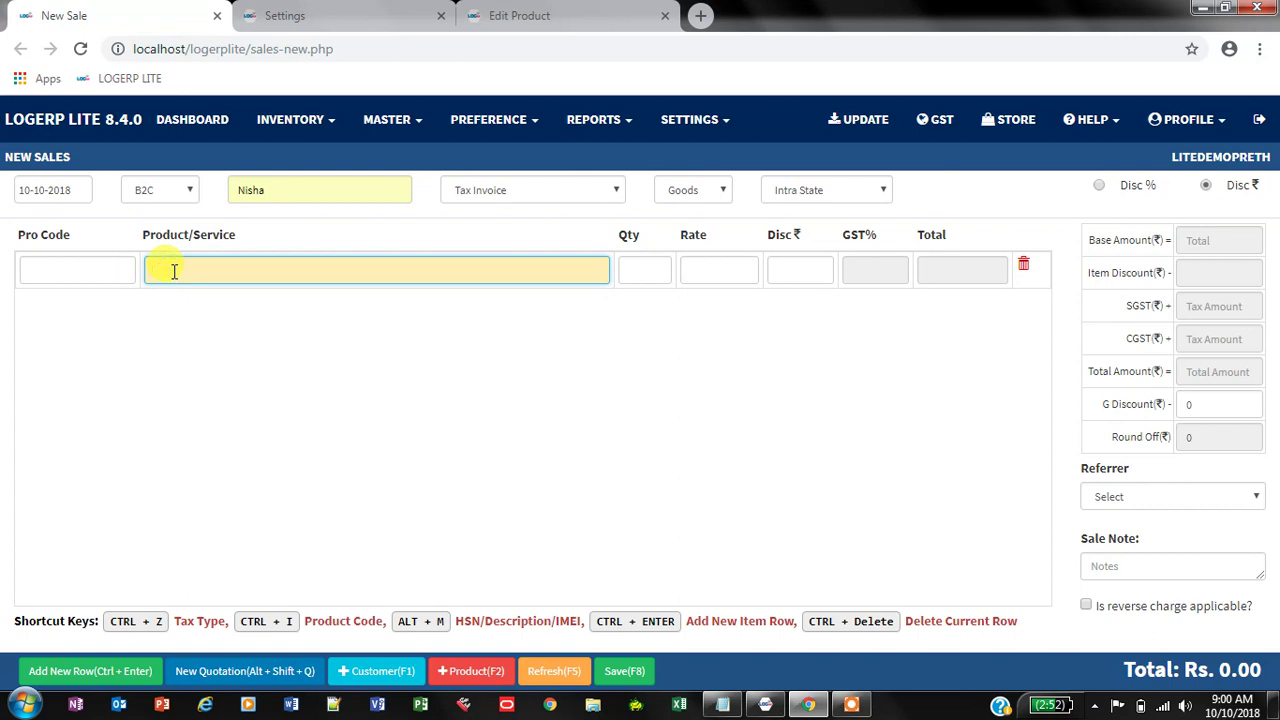
{"action": "type", "text": "Coc"}
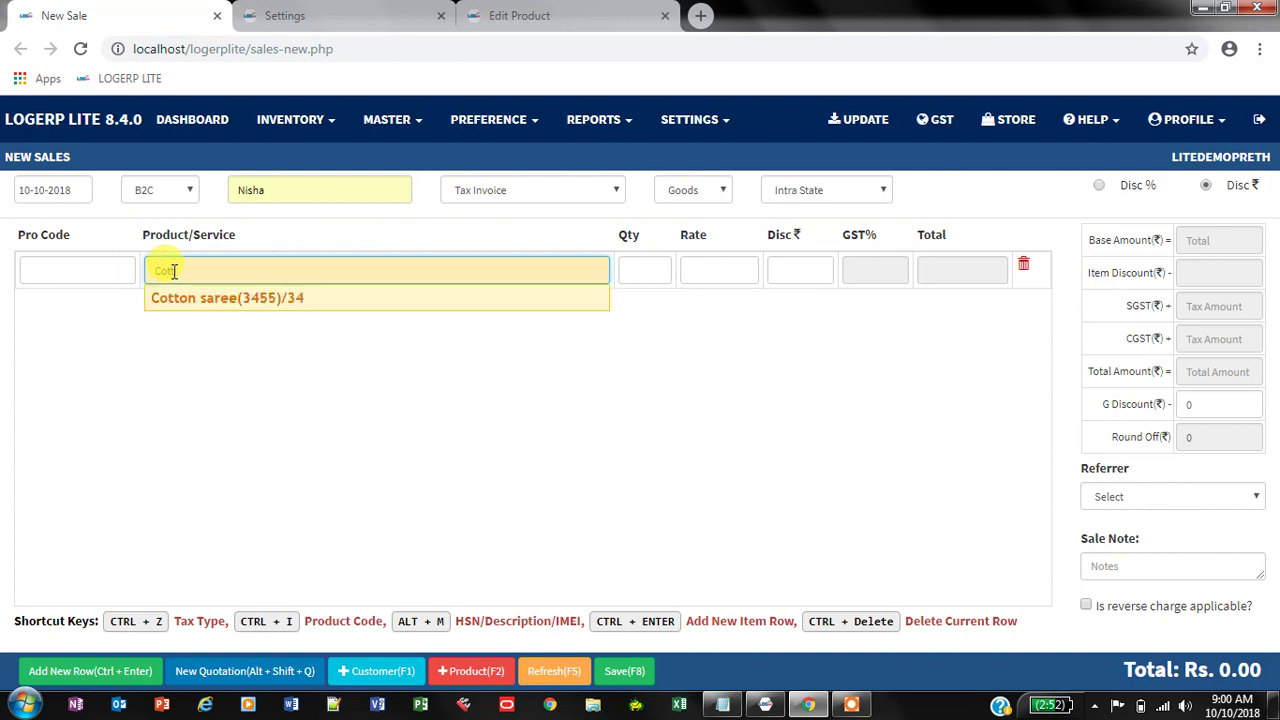
{"action": "left_click", "coordinate": [200, 296]}
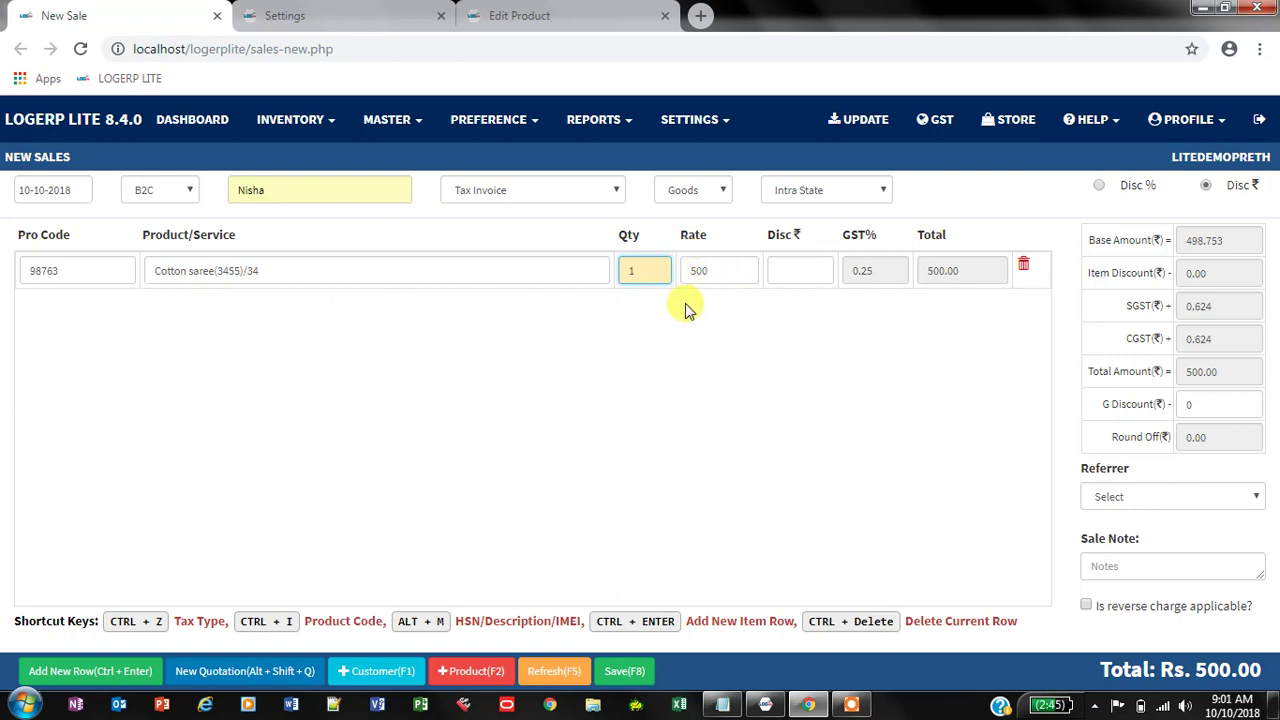
{"action": "left_click", "coordinate": [574, 18]}
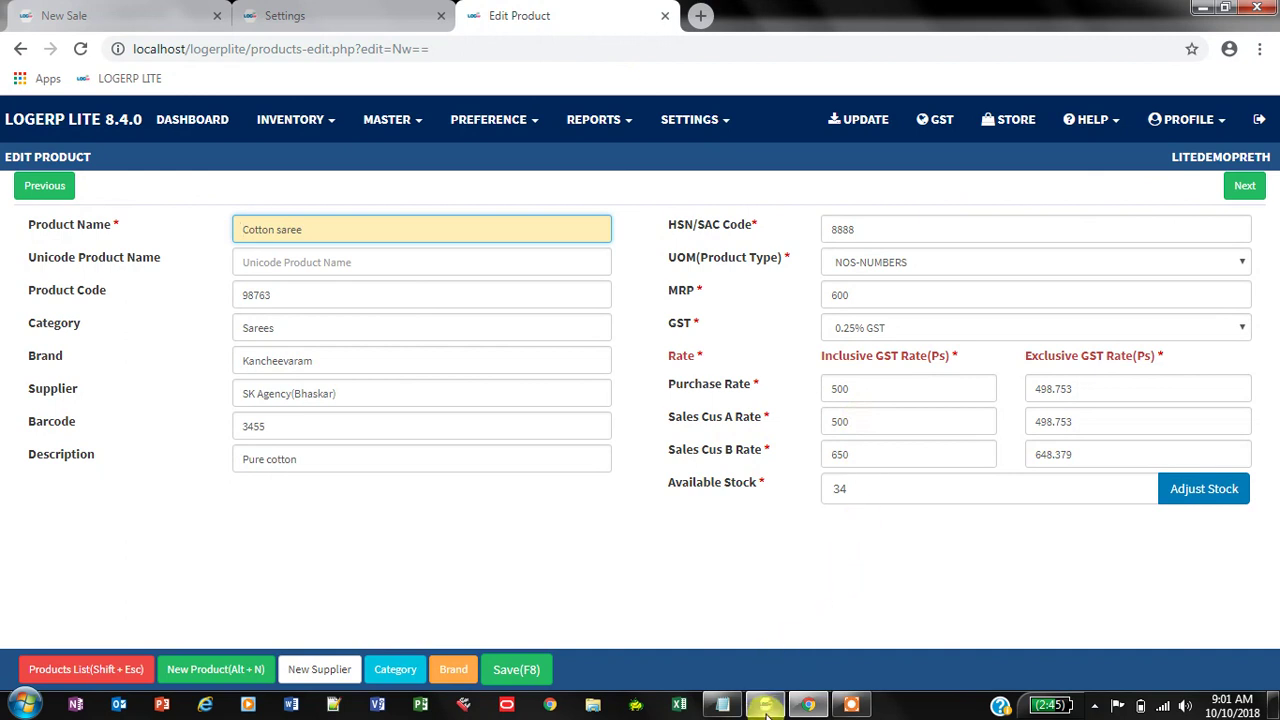
Step: Check Cotton saree's rates (A 500, B 650) and return to a fresh New Sales page
{"action": "mouse_move", "coordinate": [765, 708]}
{"action": "left_click", "coordinate": [749, 553]}
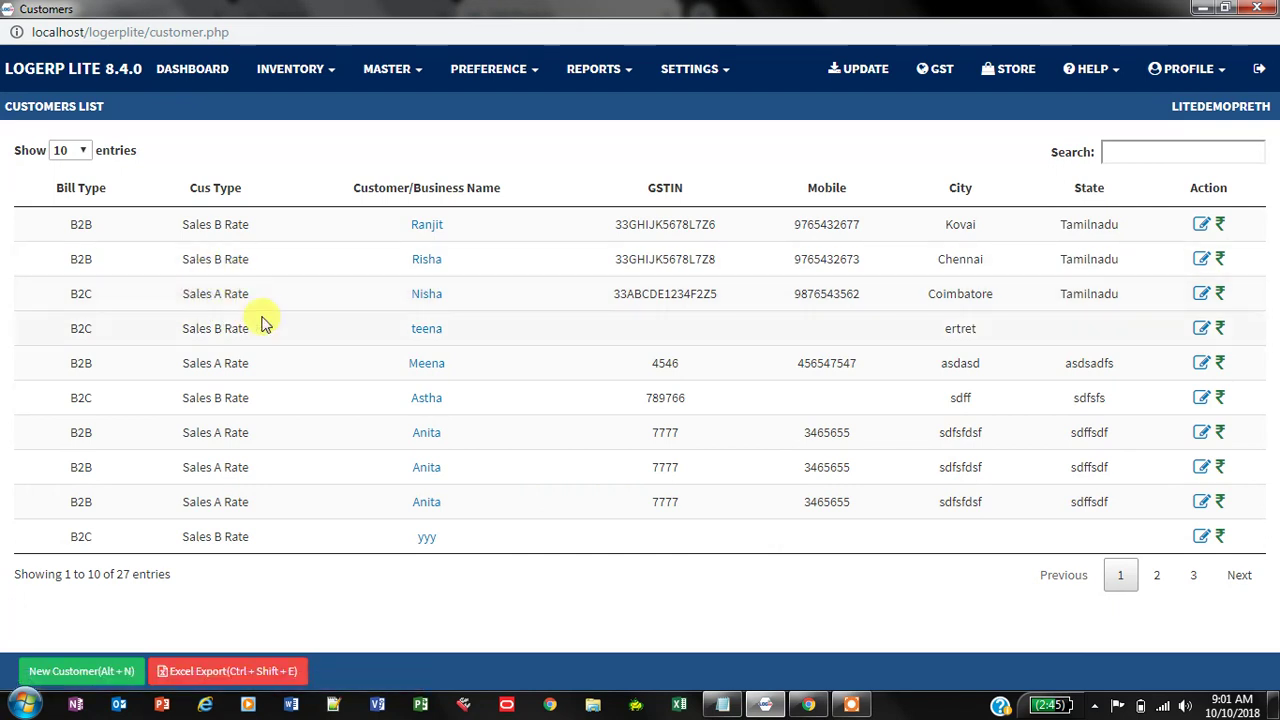
{"action": "left_click", "coordinate": [808, 705]}
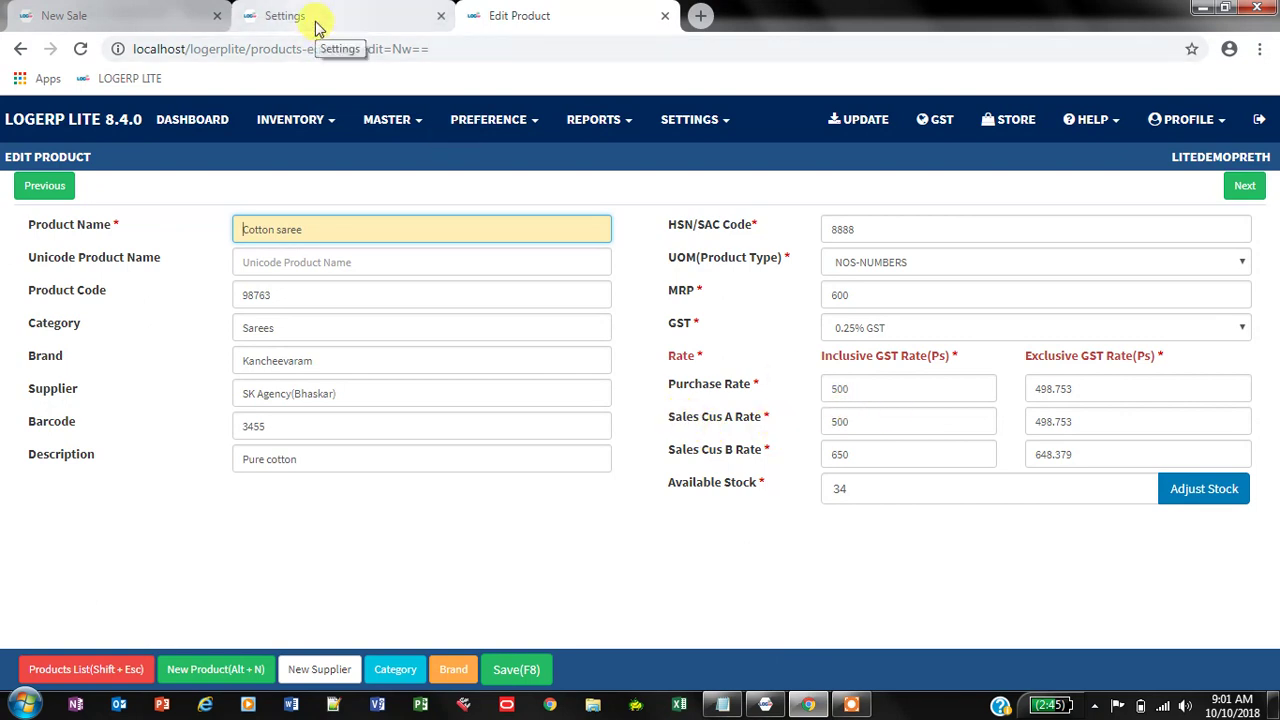
{"action": "left_click", "coordinate": [790, 705]}
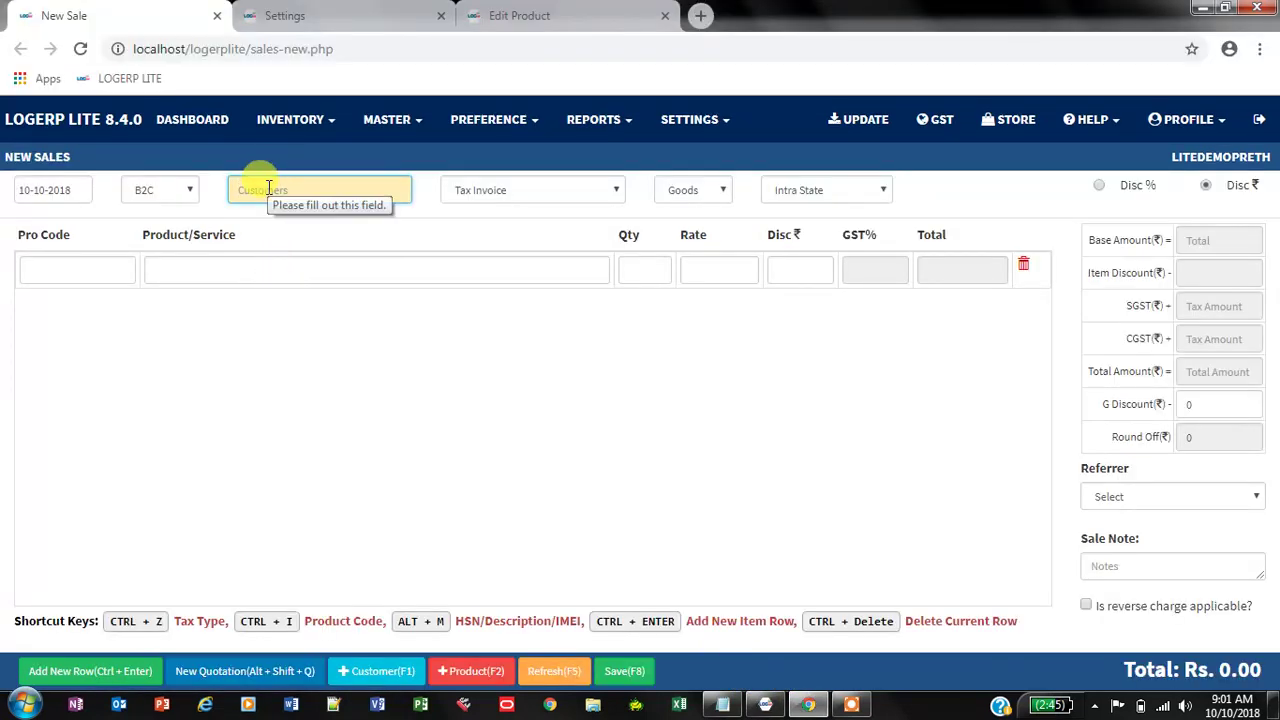
Step: Bill the B2B customer for one Cotton saree, priced at the B rate of 650
{"action": "type", "text": "Risha"}
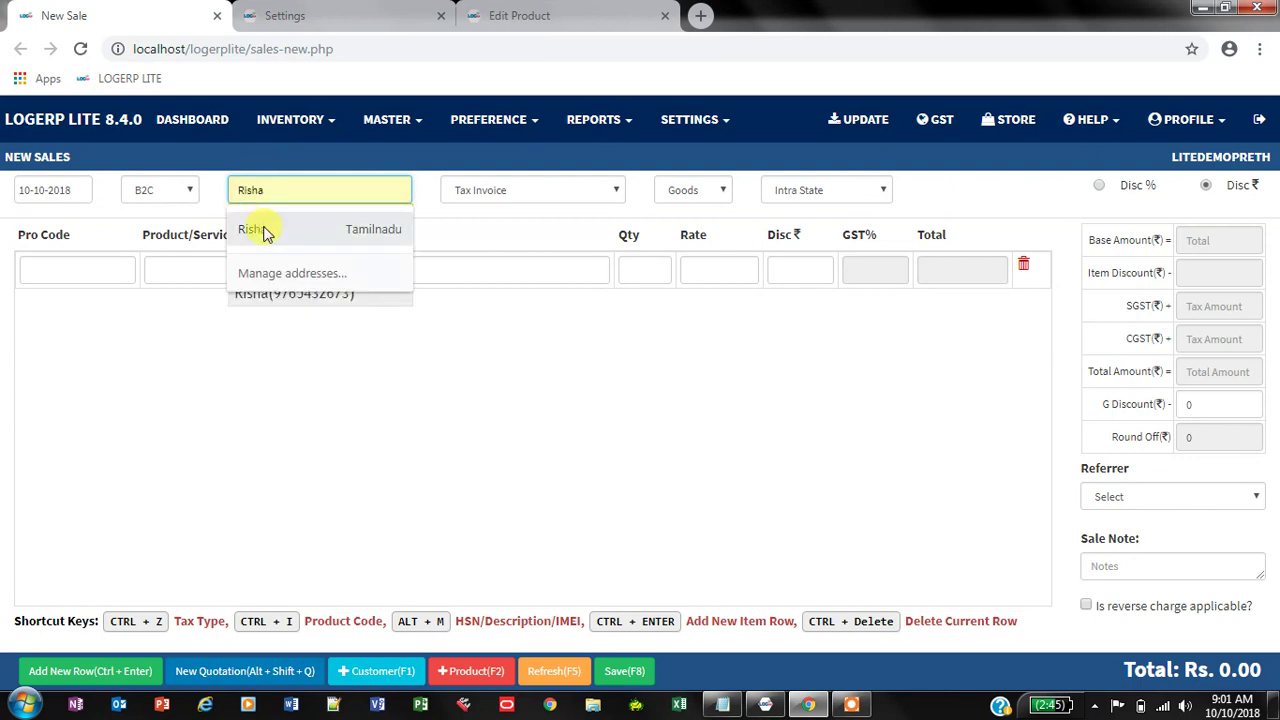
{"action": "left_click", "coordinate": [264, 230]}
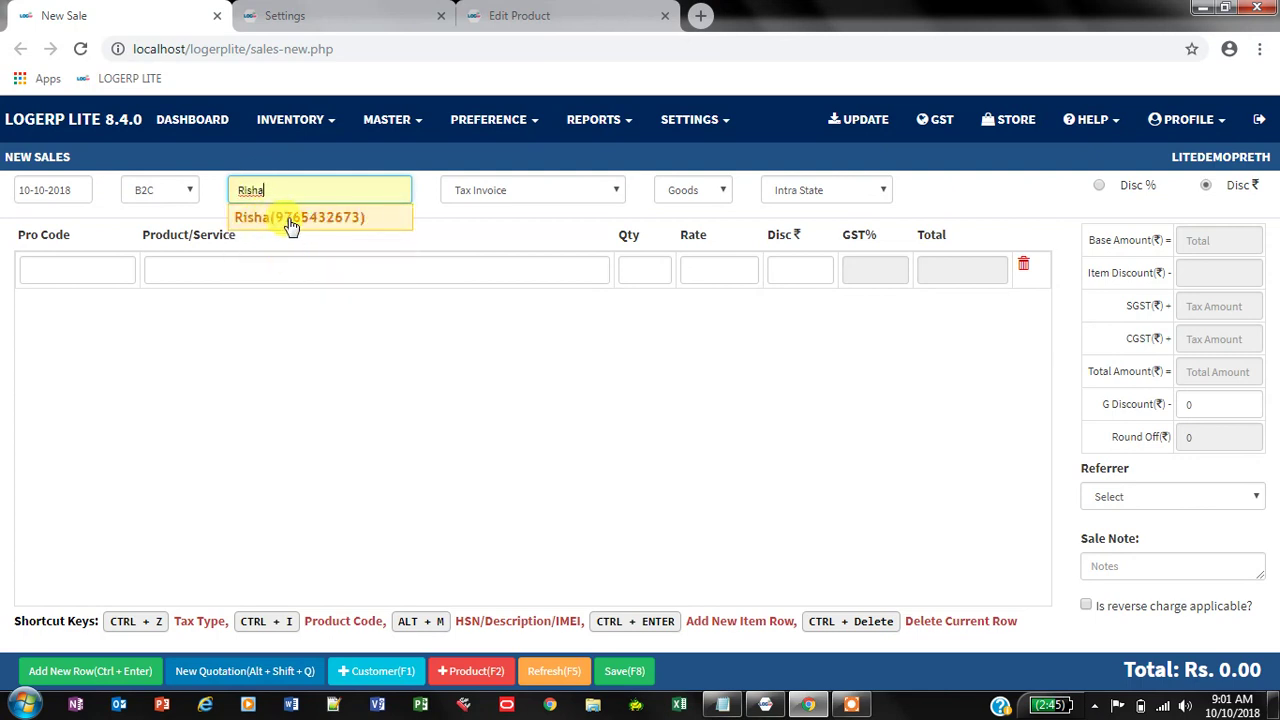
{"action": "left_click", "coordinate": [285, 219]}
{"action": "left_click", "coordinate": [313, 270]}
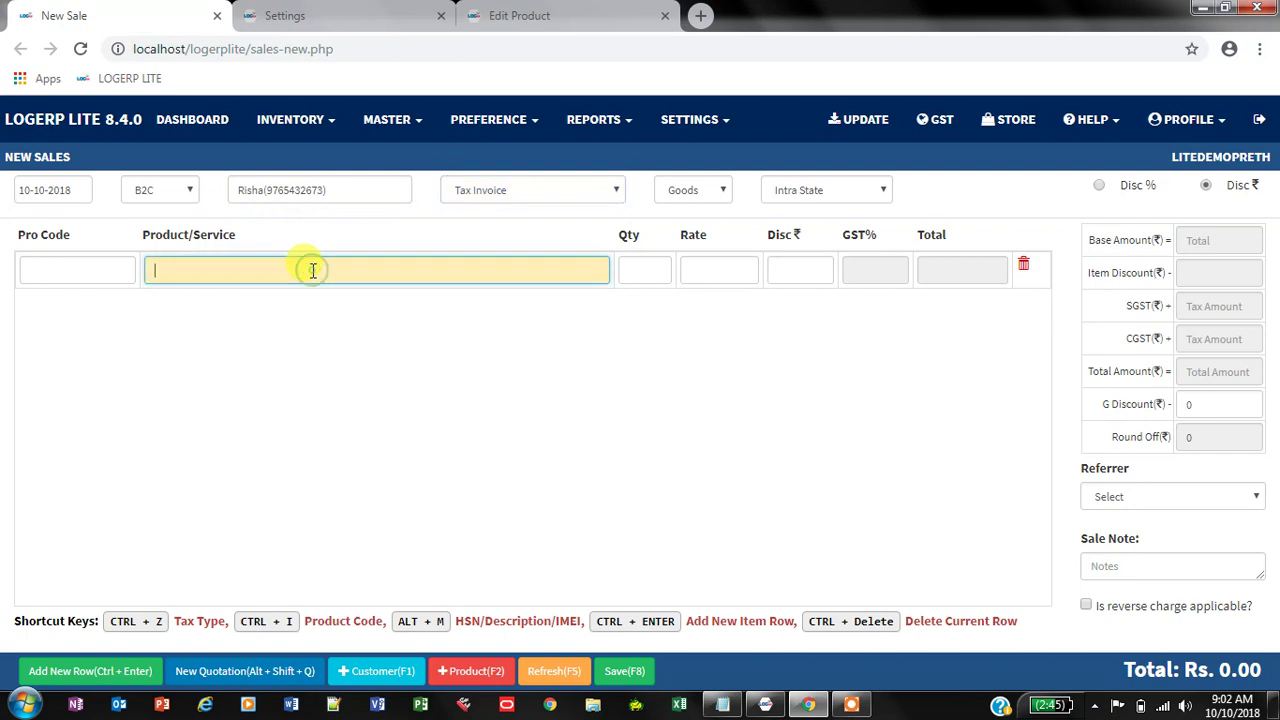
{"action": "type", "text": "Cotto"}
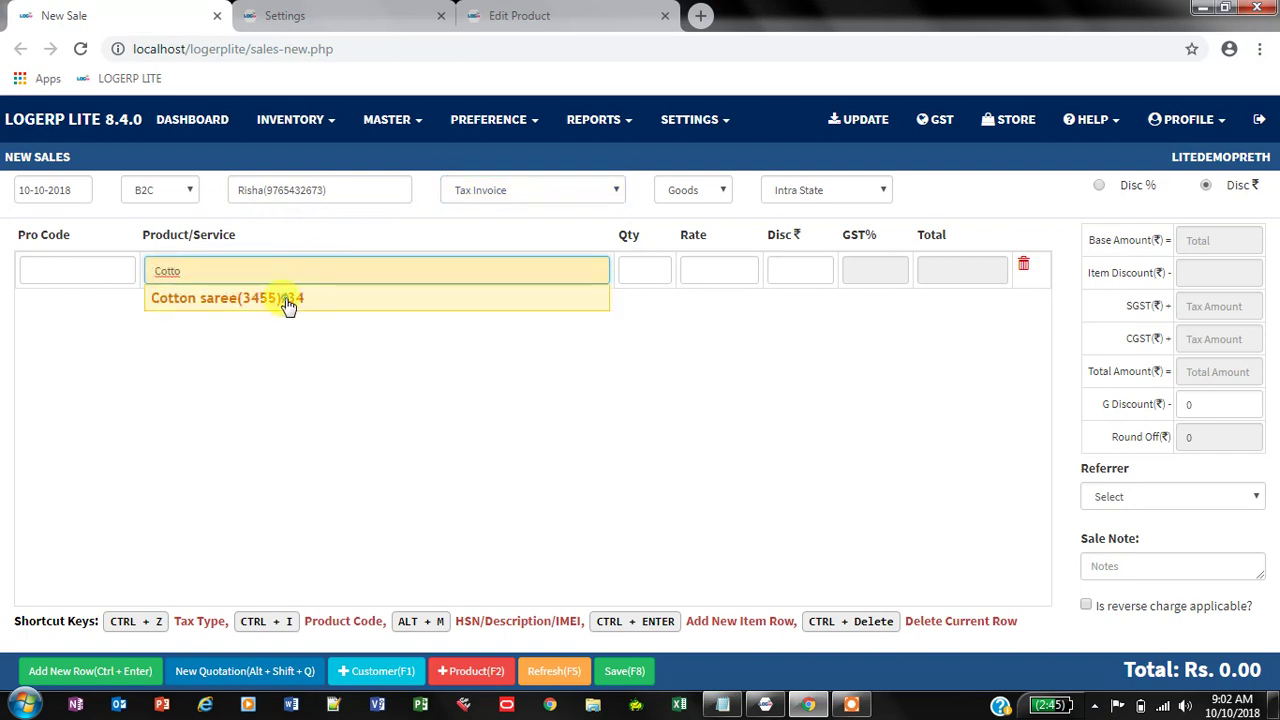
{"action": "left_click", "coordinate": [286, 298]}
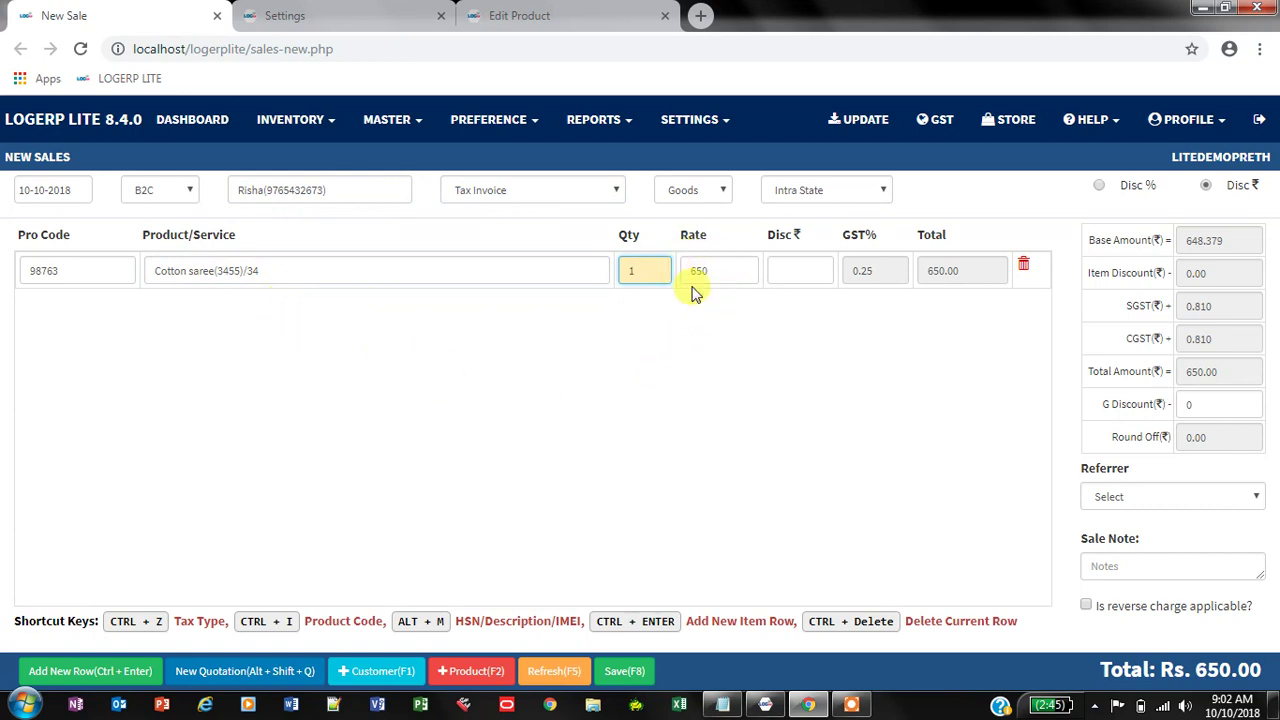
{"action": "left_click", "coordinate": [560, 22]}
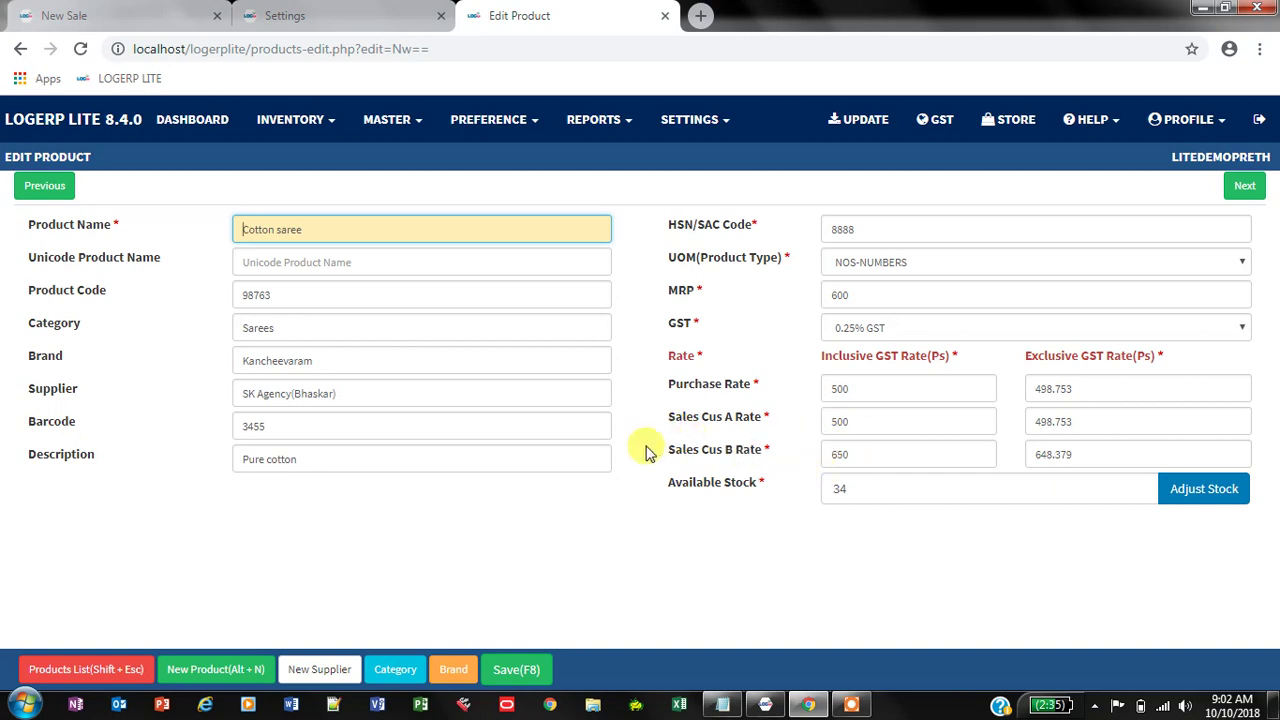
Step: Switch windows back to the New Sales invoice showing Cotton saree at 650
{"action": "key", "text": "alt+Tab"}
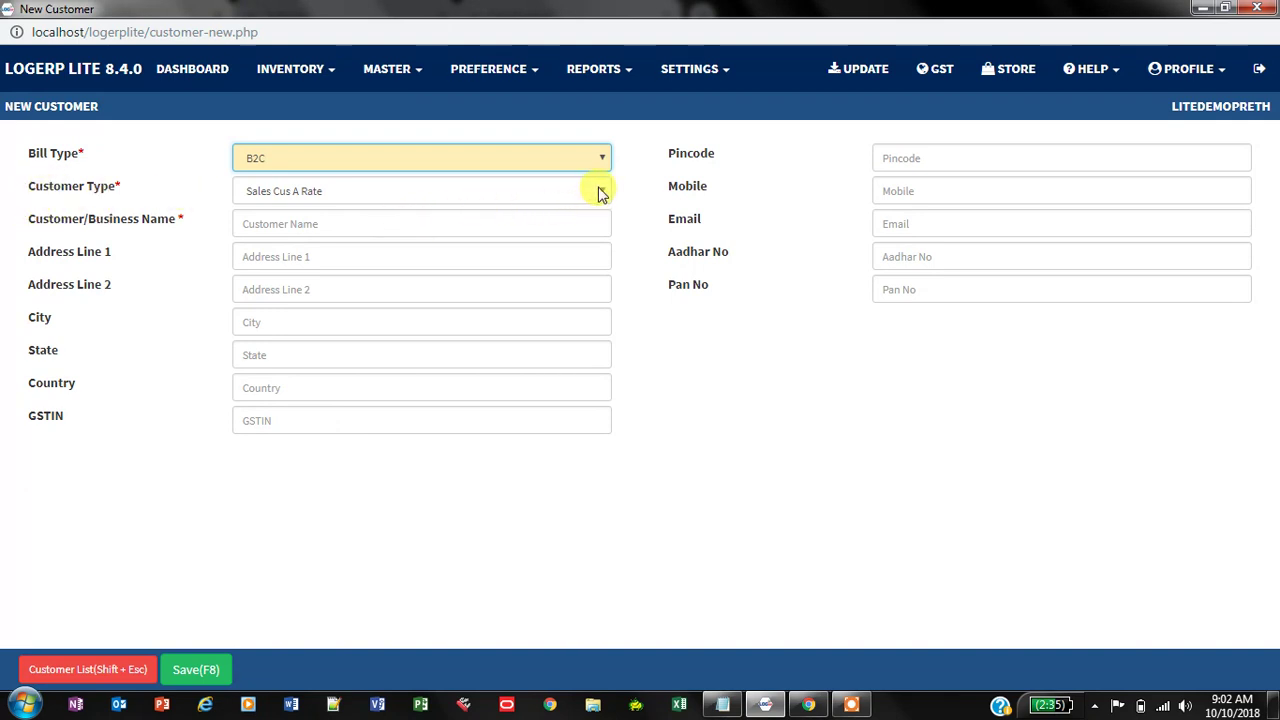
{"action": "mouse_move", "coordinate": [768, 696]}
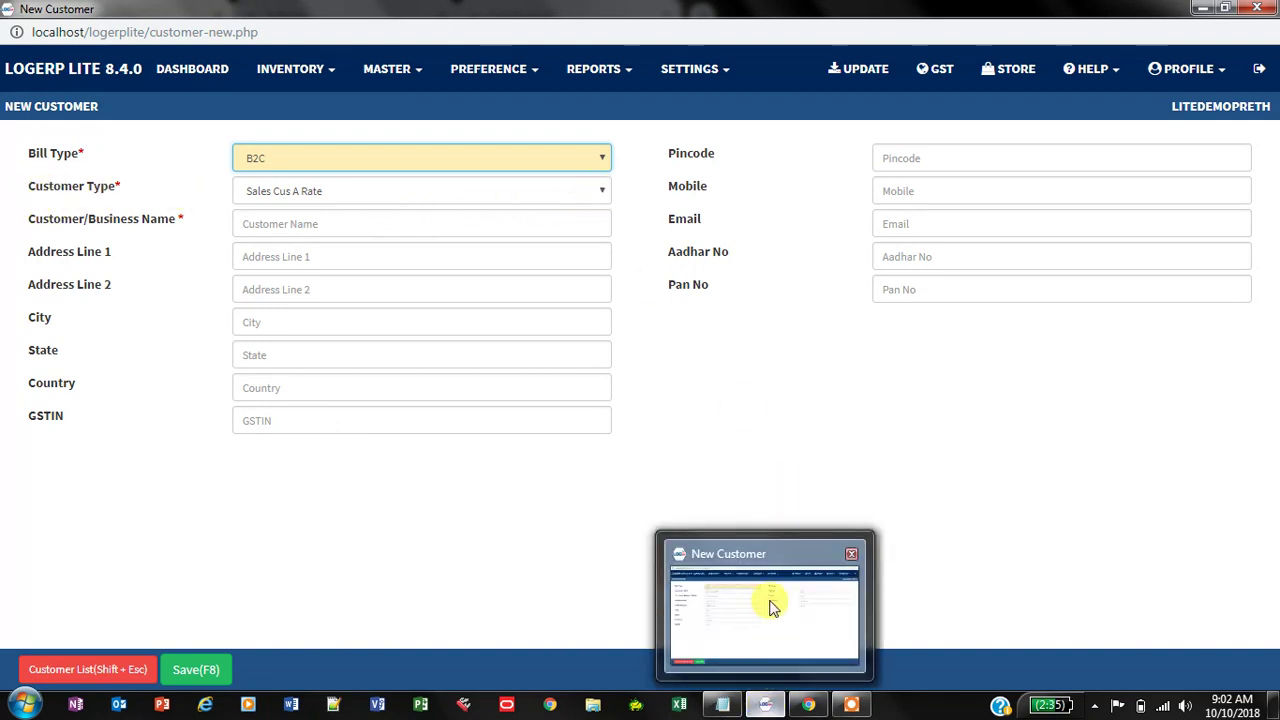
{"action": "left_click", "coordinate": [766, 706]}
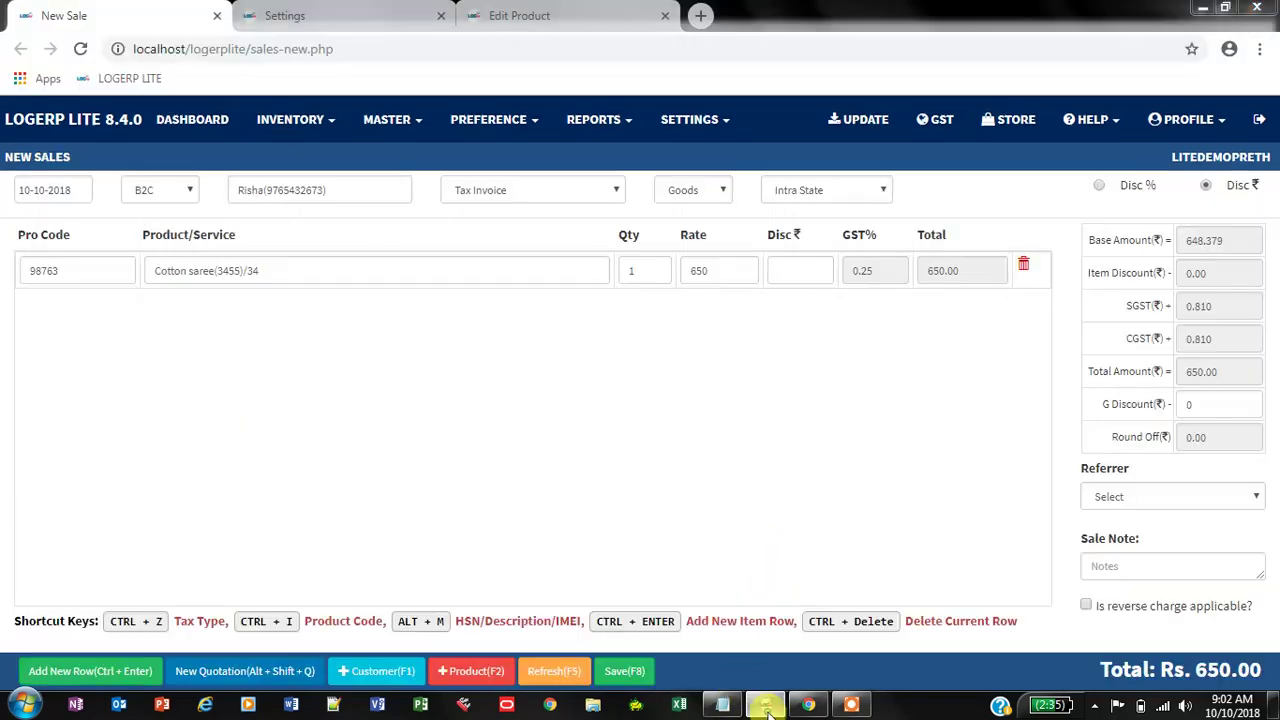
{"action": "left_click", "coordinate": [766, 706]}
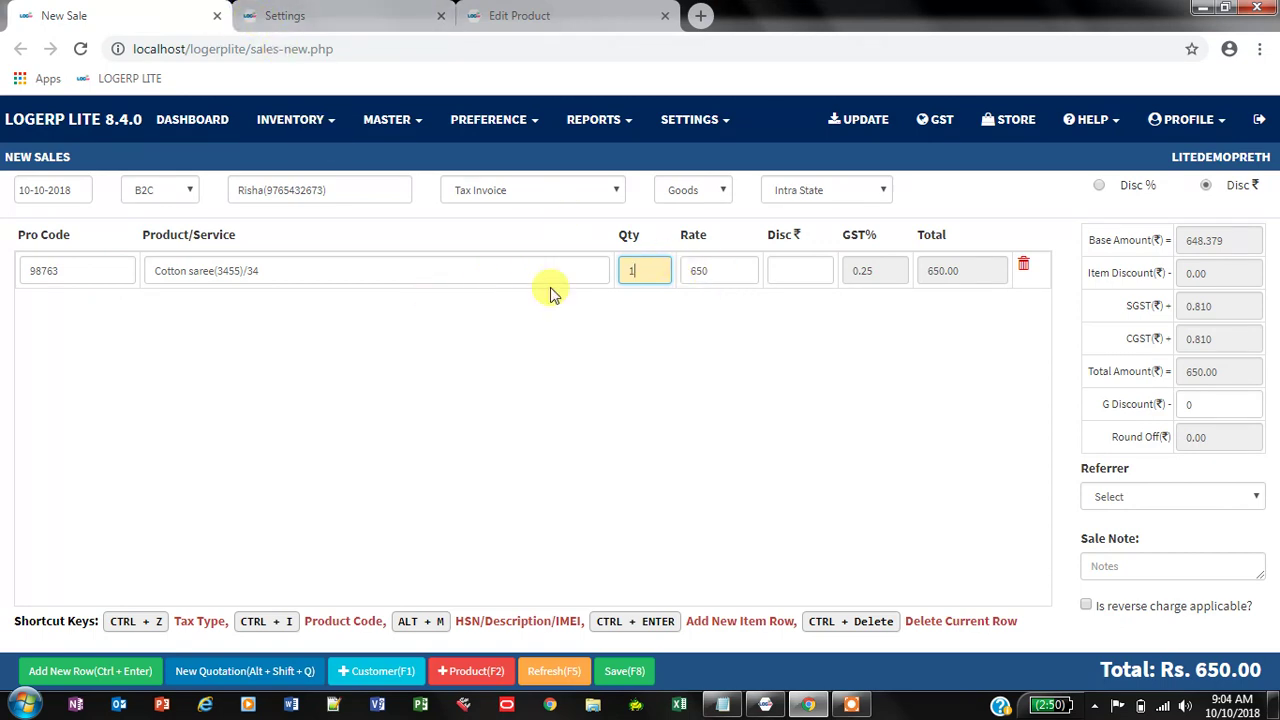
{"action": "left_click", "coordinate": [348, 24]}
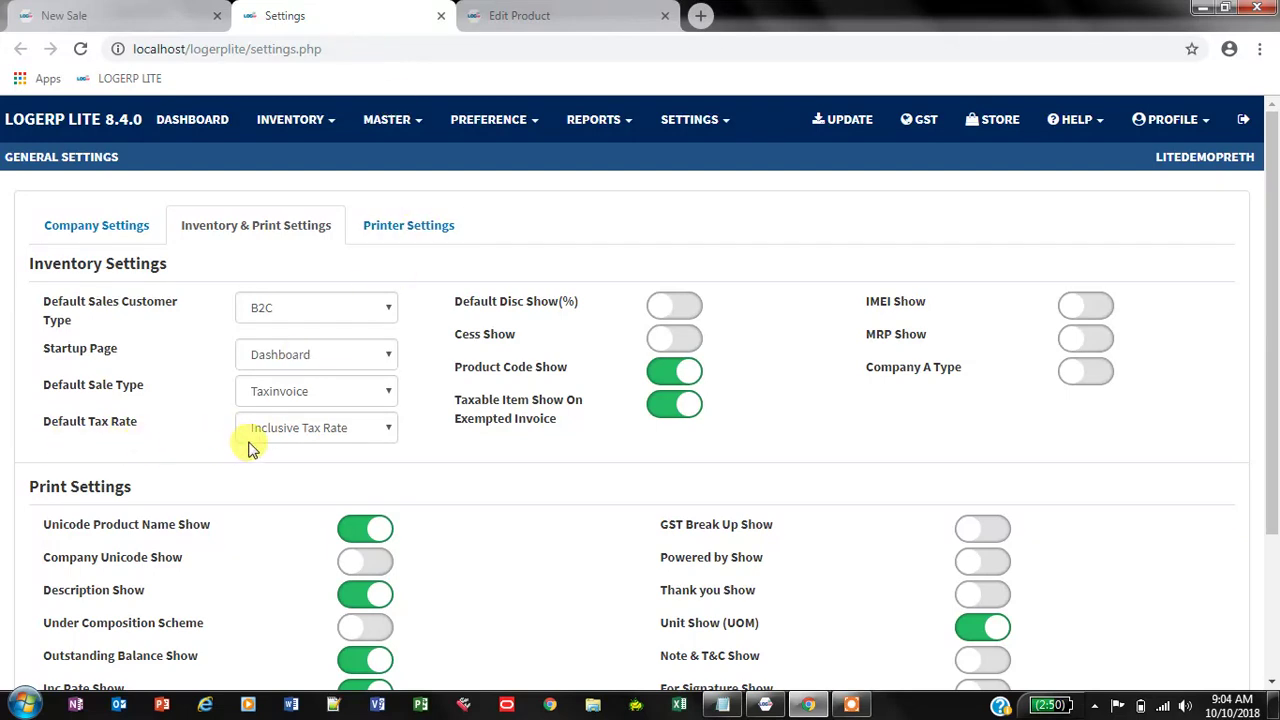
{"action": "left_click", "coordinate": [390, 429]}
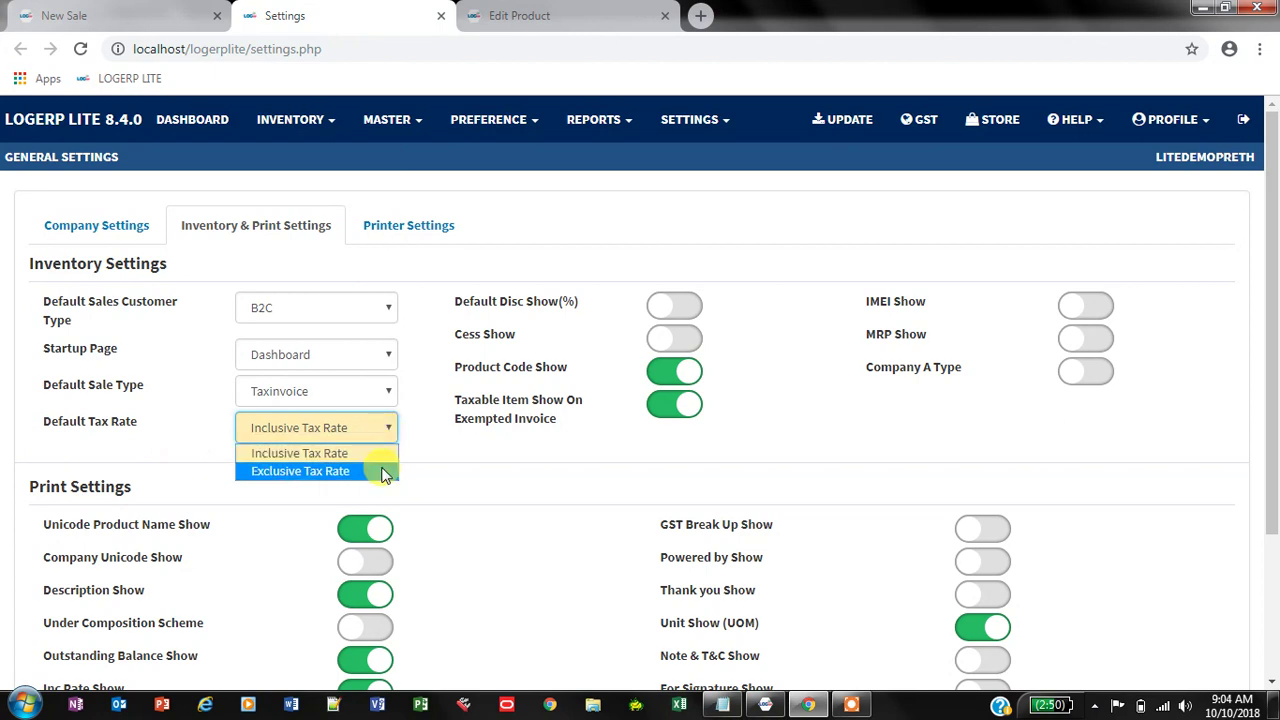
{"action": "left_click", "coordinate": [392, 425]}
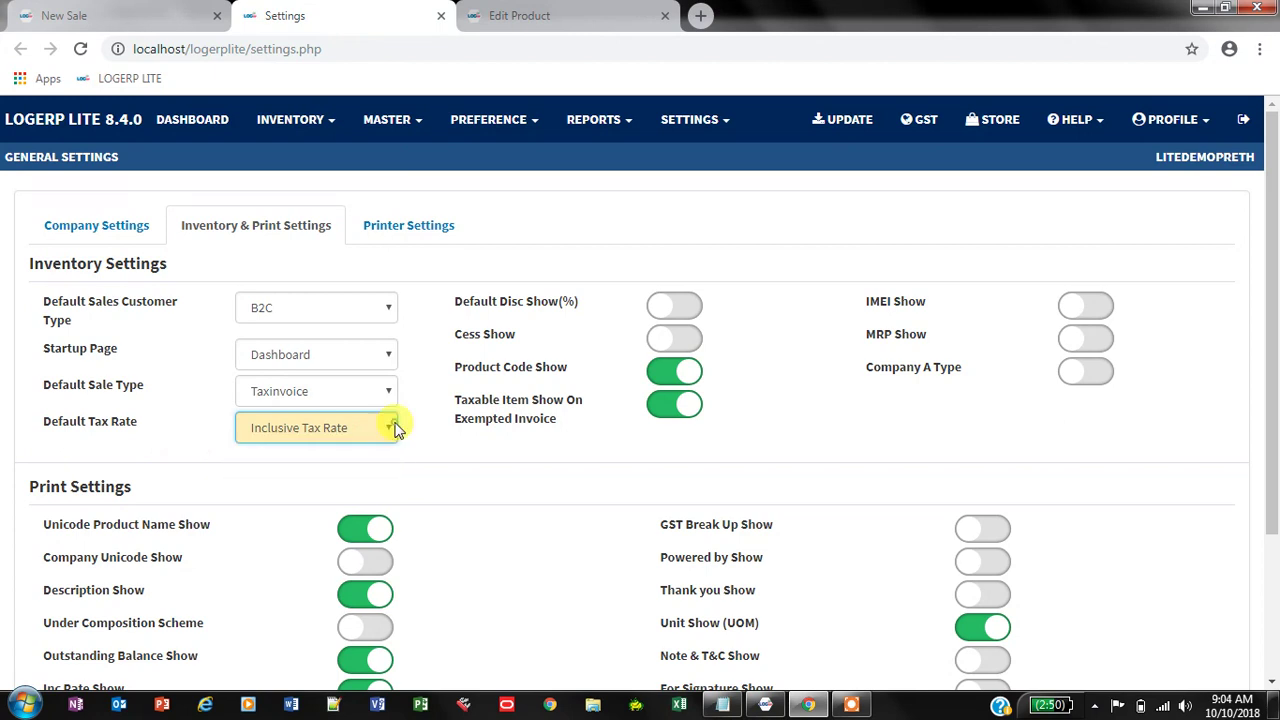
{"action": "left_click", "coordinate": [70, 16]}
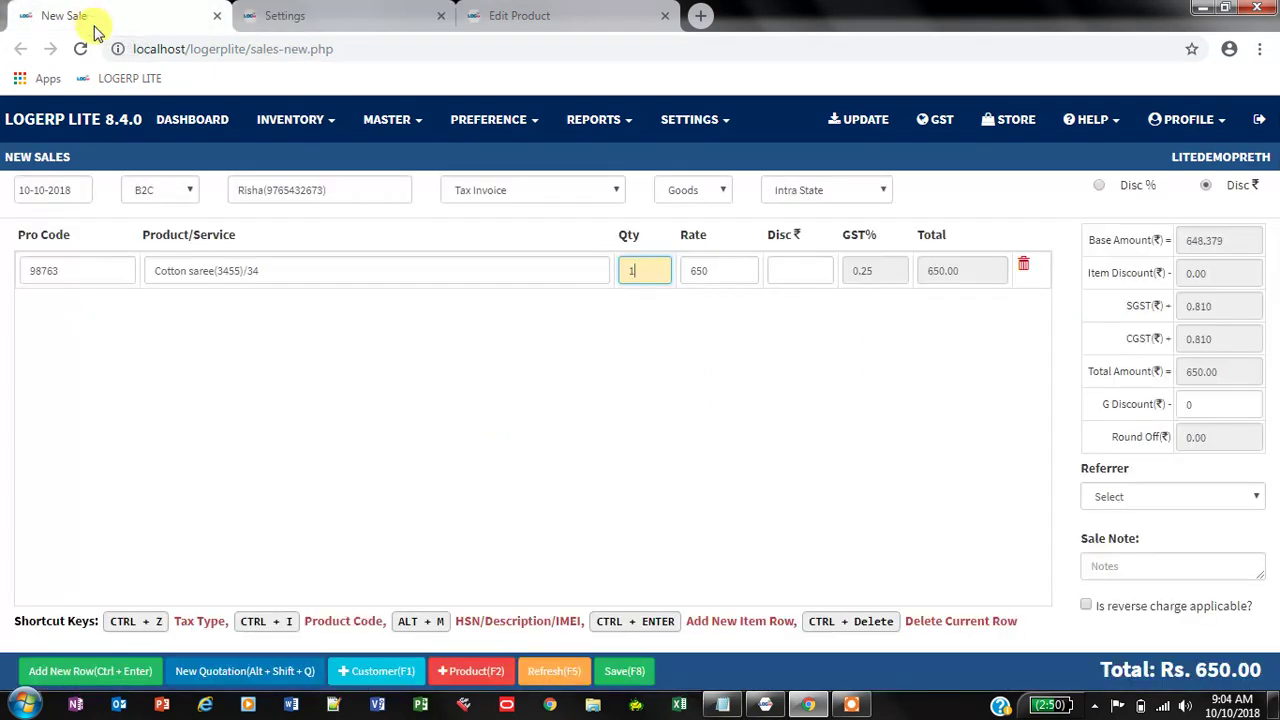